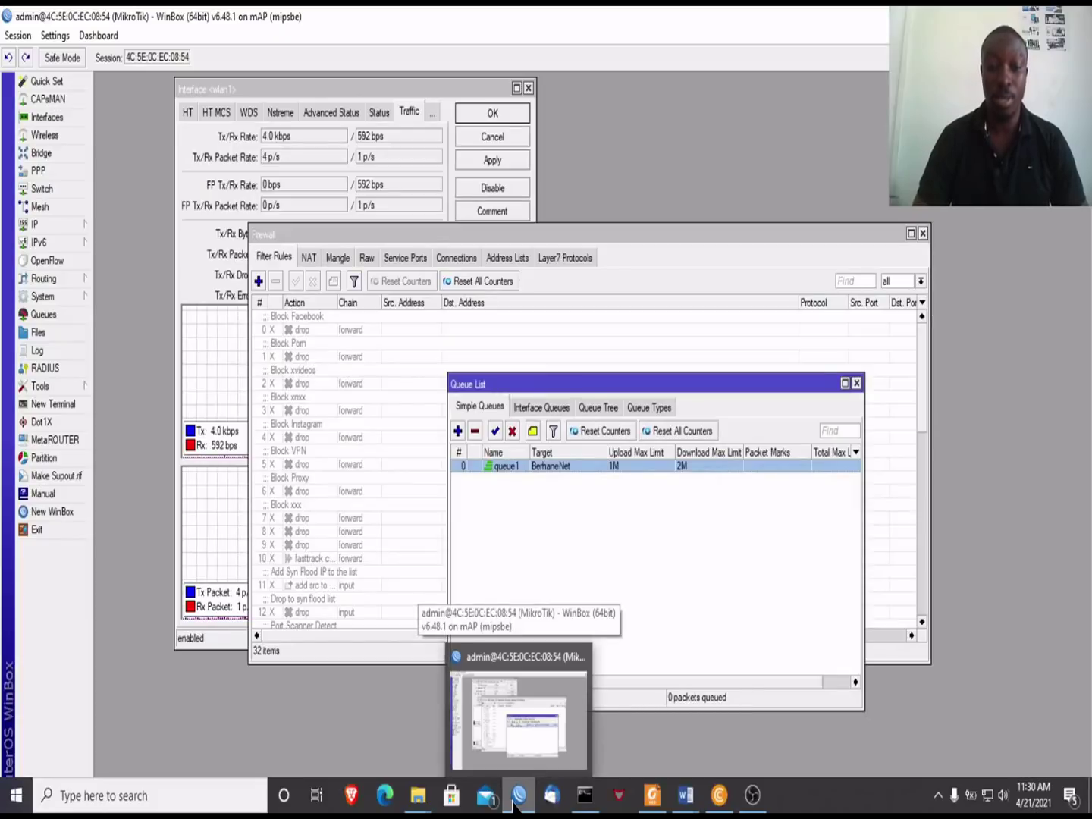
Step: Return to WinBox and close the Firewall and Queue List windows
{"action": "left_click", "coordinate": [714, 585]}
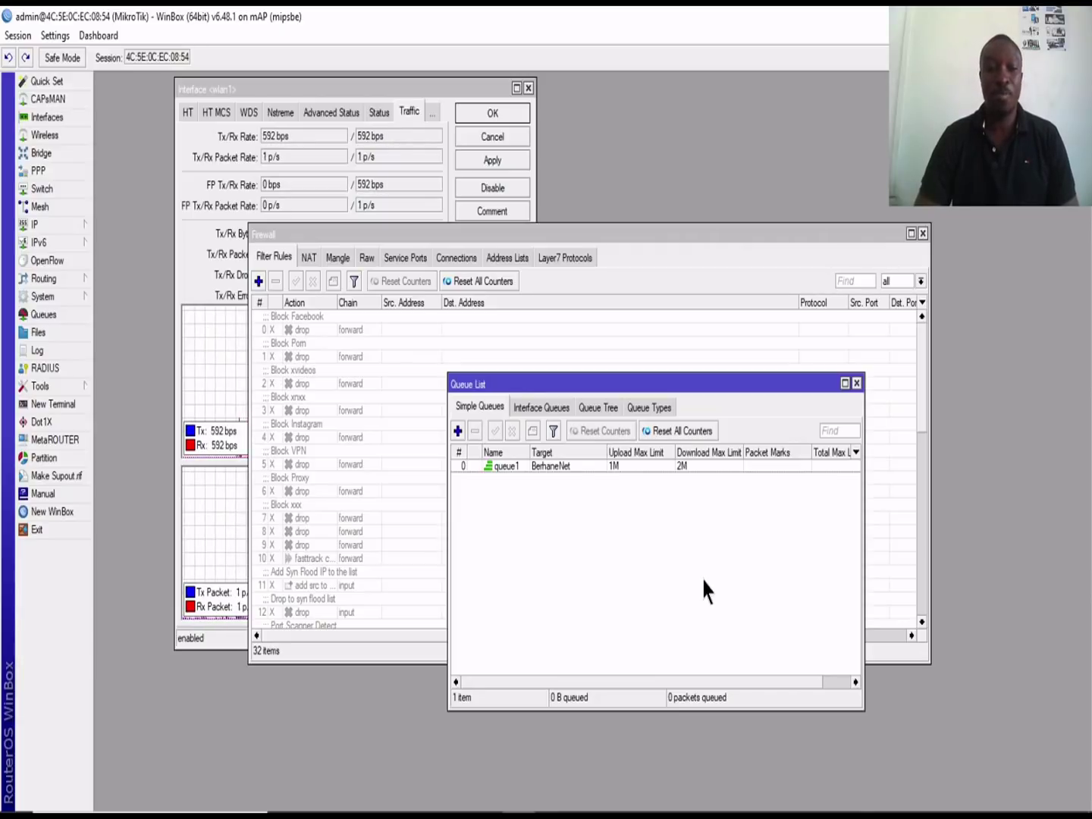
{"action": "left_click", "coordinate": [924, 234]}
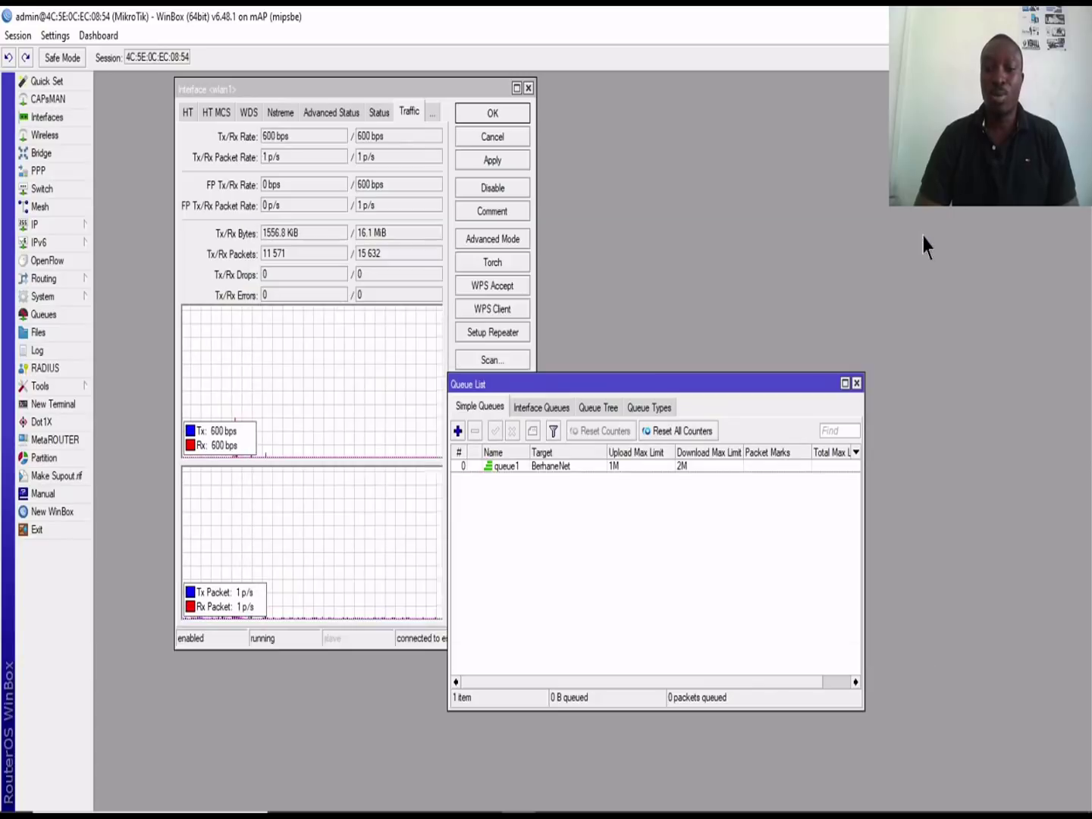
{"action": "left_click", "coordinate": [857, 383]}
Step: Move the Interface <wlan1> traffic window to the right and open the router Log
{"action": "left_click_drag", "start_coordinate": [386, 96], "coordinate": [715, 130]}
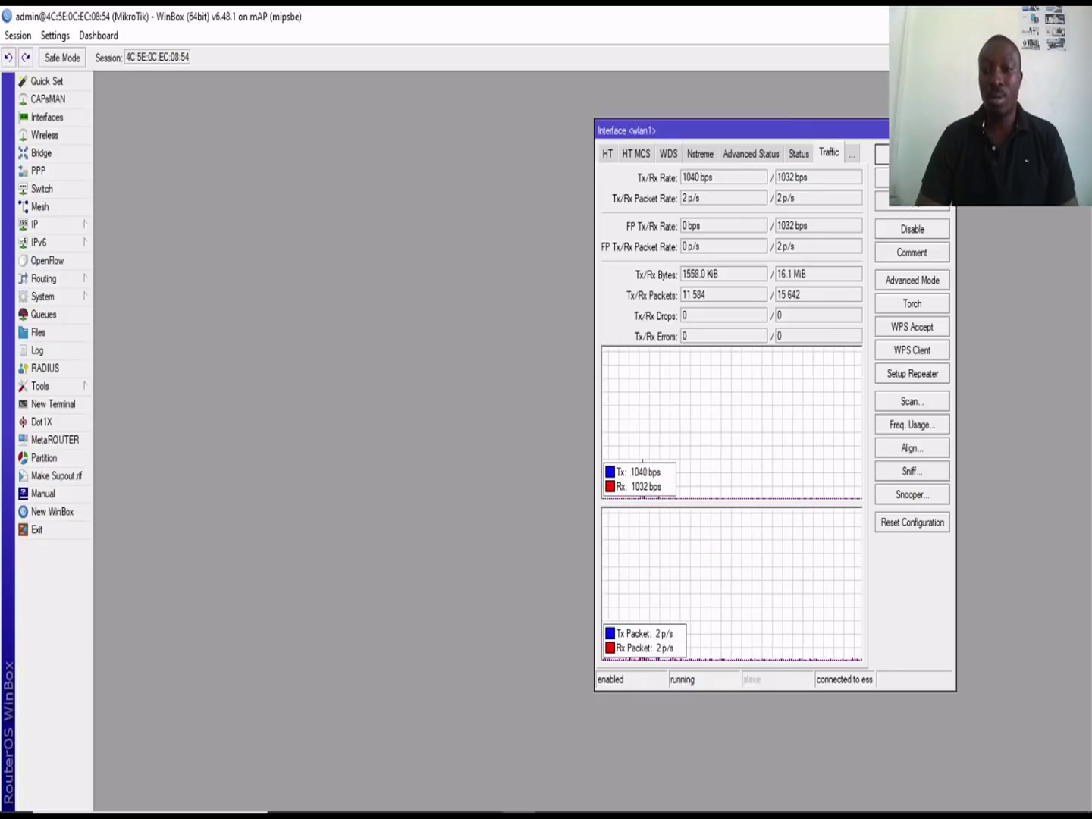
{"action": "left_click_drag", "start_coordinate": [715, 130], "coordinate": [833, 199]}
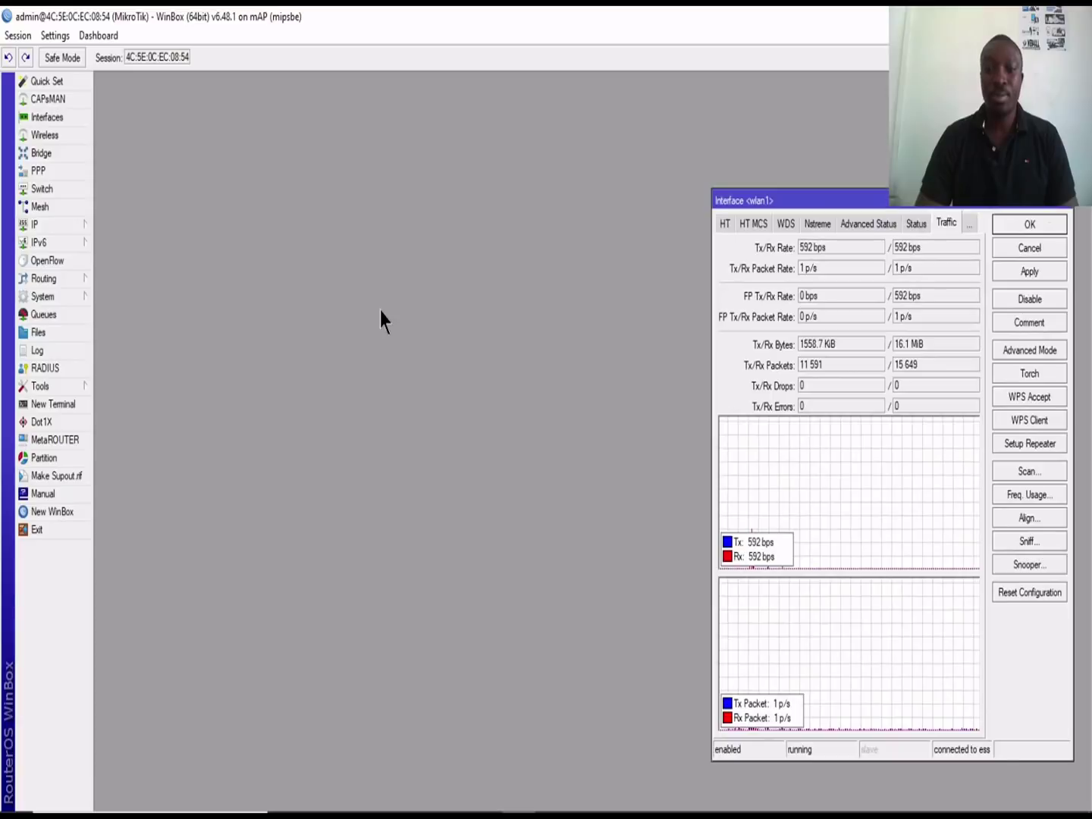
{"action": "left_click", "coordinate": [53, 350]}
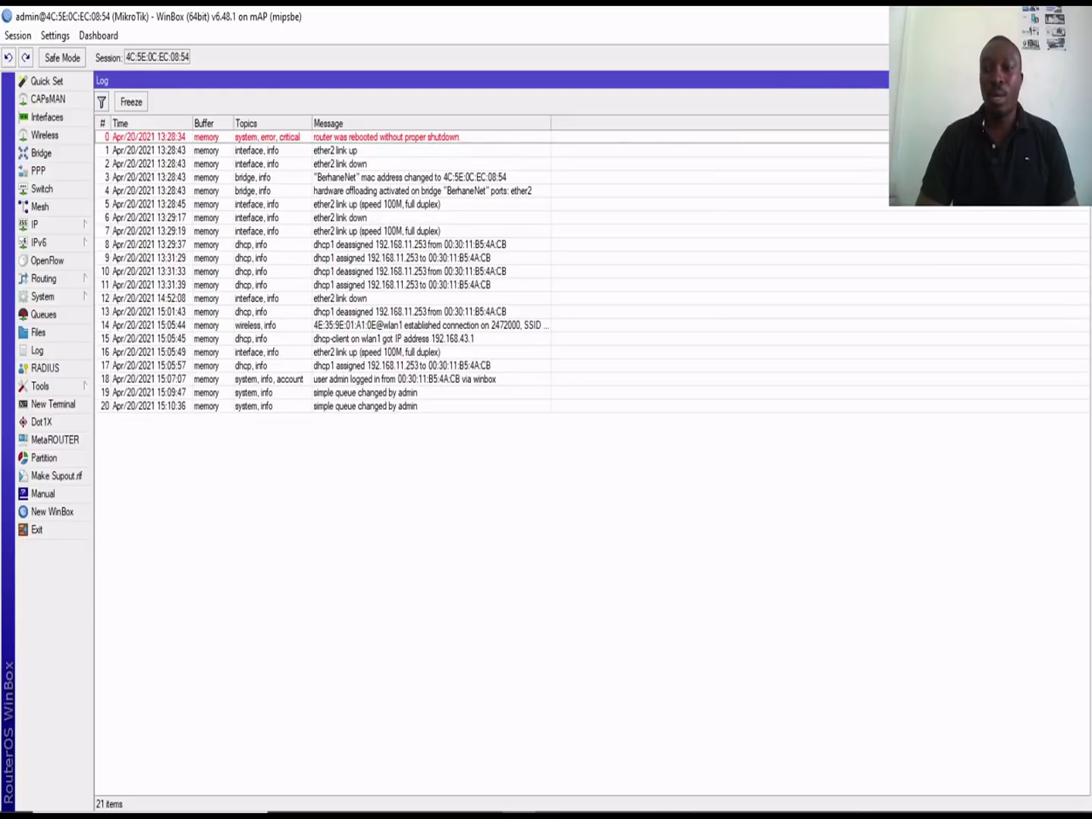
Step: Restore the Log window and enlarge it to read the full messages, then close it
{"action": "left_click", "coordinate": [1070, 80]}
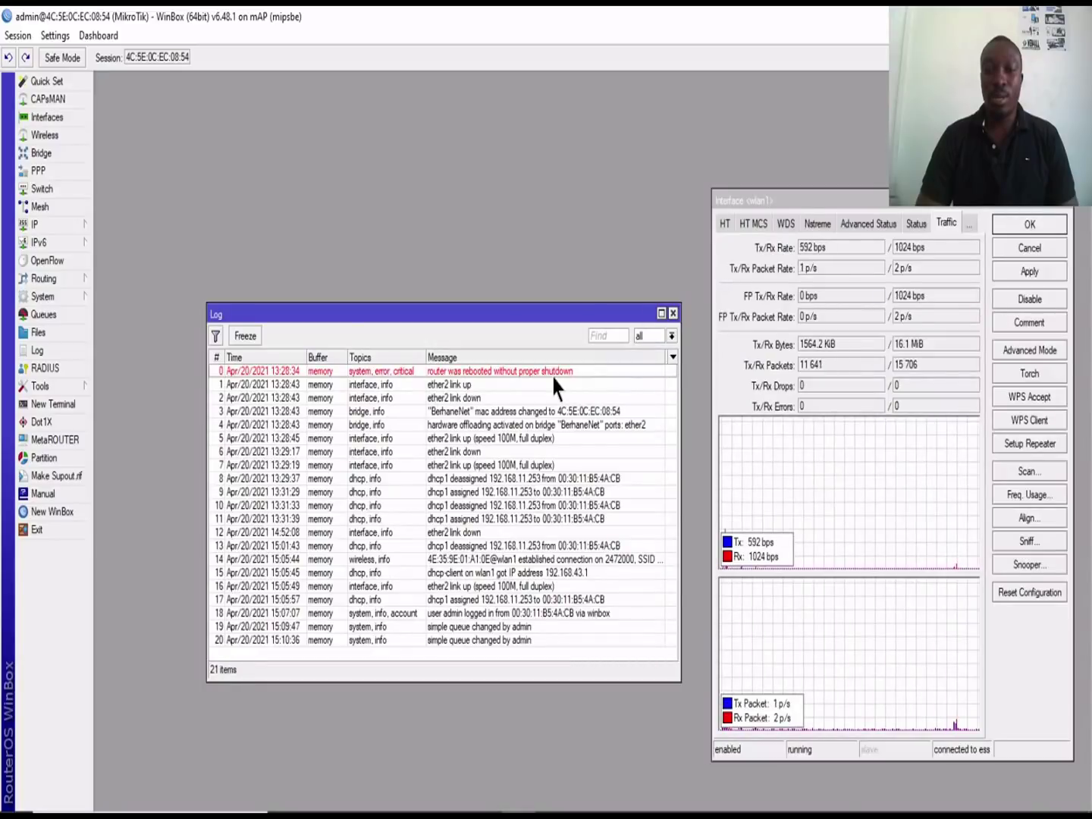
{"action": "left_click_drag", "start_coordinate": [554, 316], "coordinate": [484, 273]}
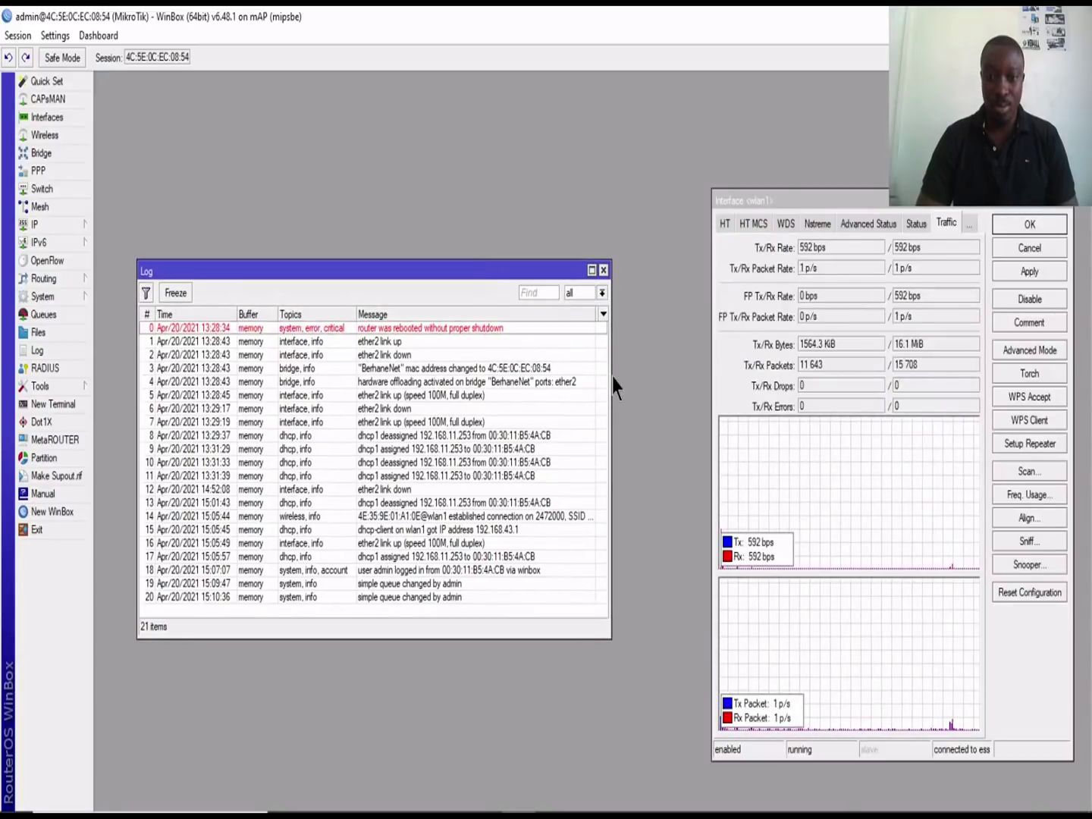
{"action": "left_click_drag", "start_coordinate": [609, 374], "coordinate": [869, 356]}
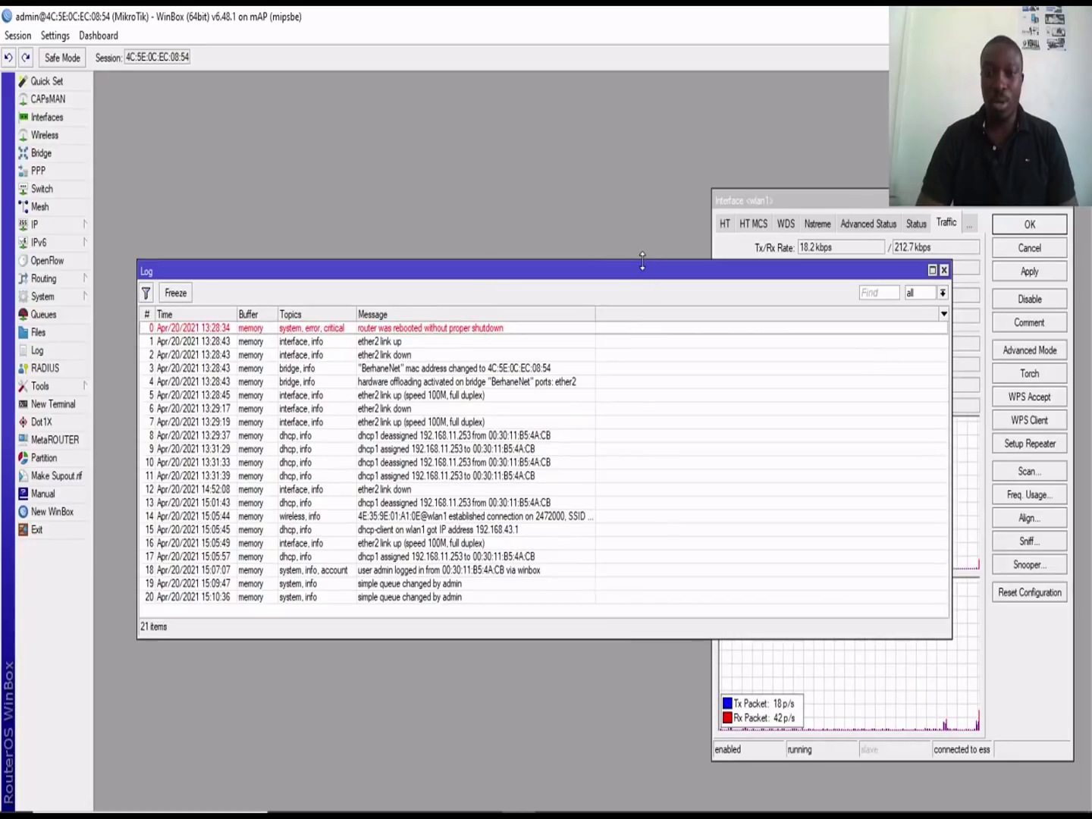
{"action": "left_click_drag", "start_coordinate": [642, 262], "coordinate": [608, 87]}
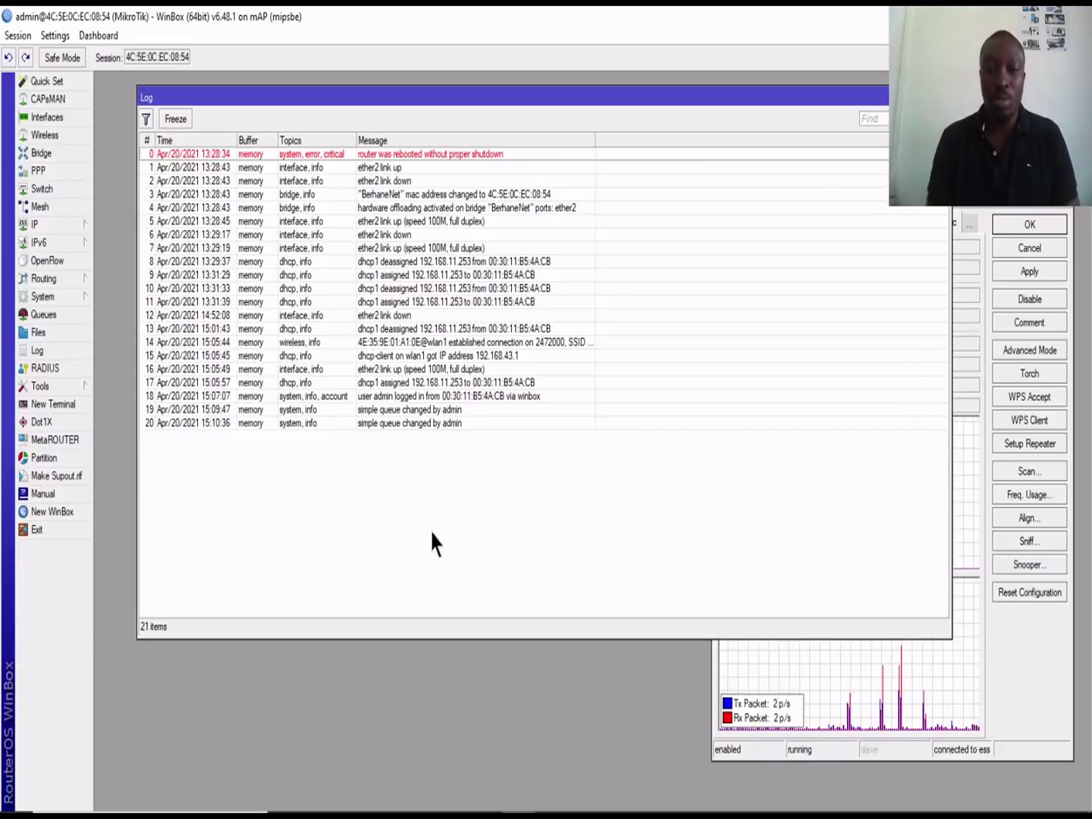
{"action": "key", "text": "Escape"}
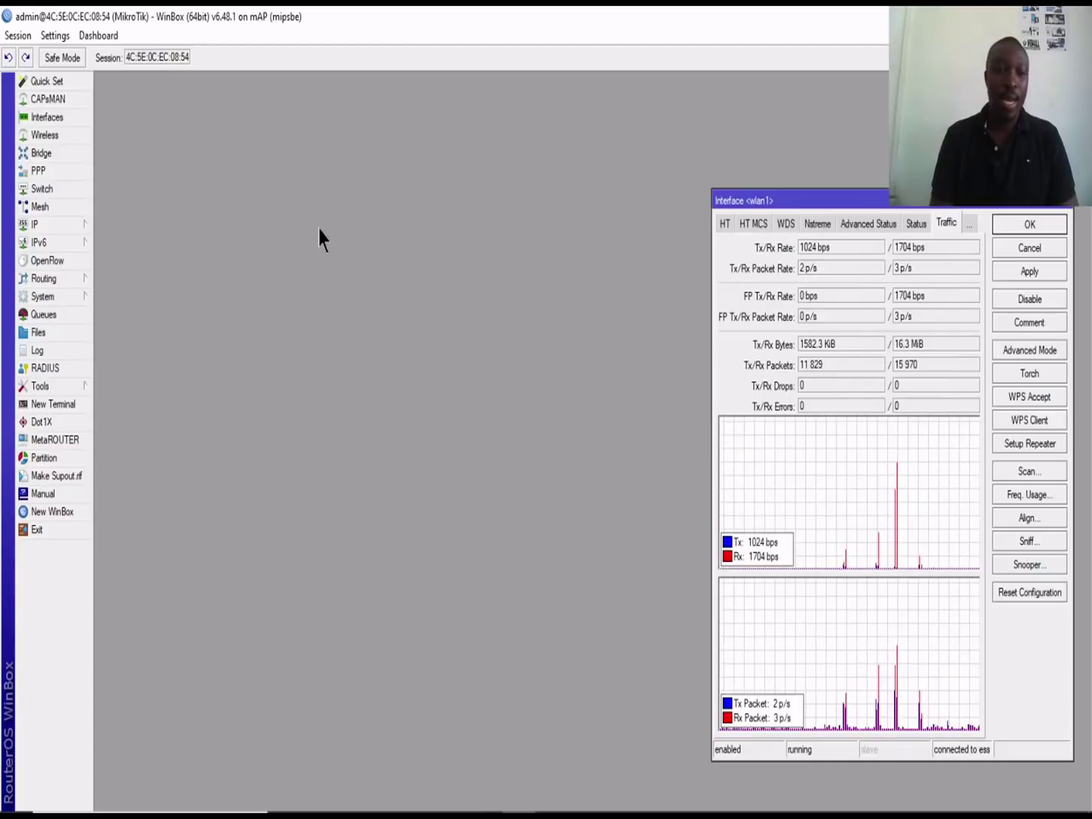
Step: Open IP > Firewall on the Connections tab, maximized to fill the workspace
{"action": "left_click", "coordinate": [36, 226]}
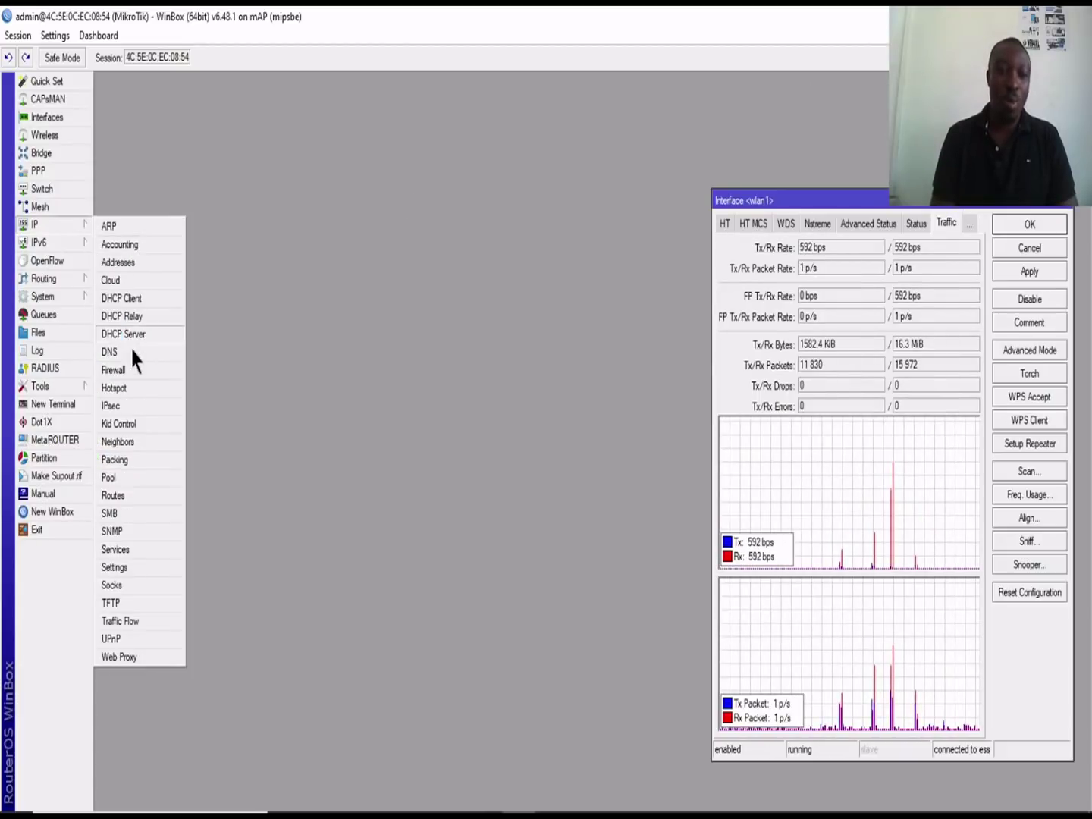
{"action": "left_click", "coordinate": [135, 372]}
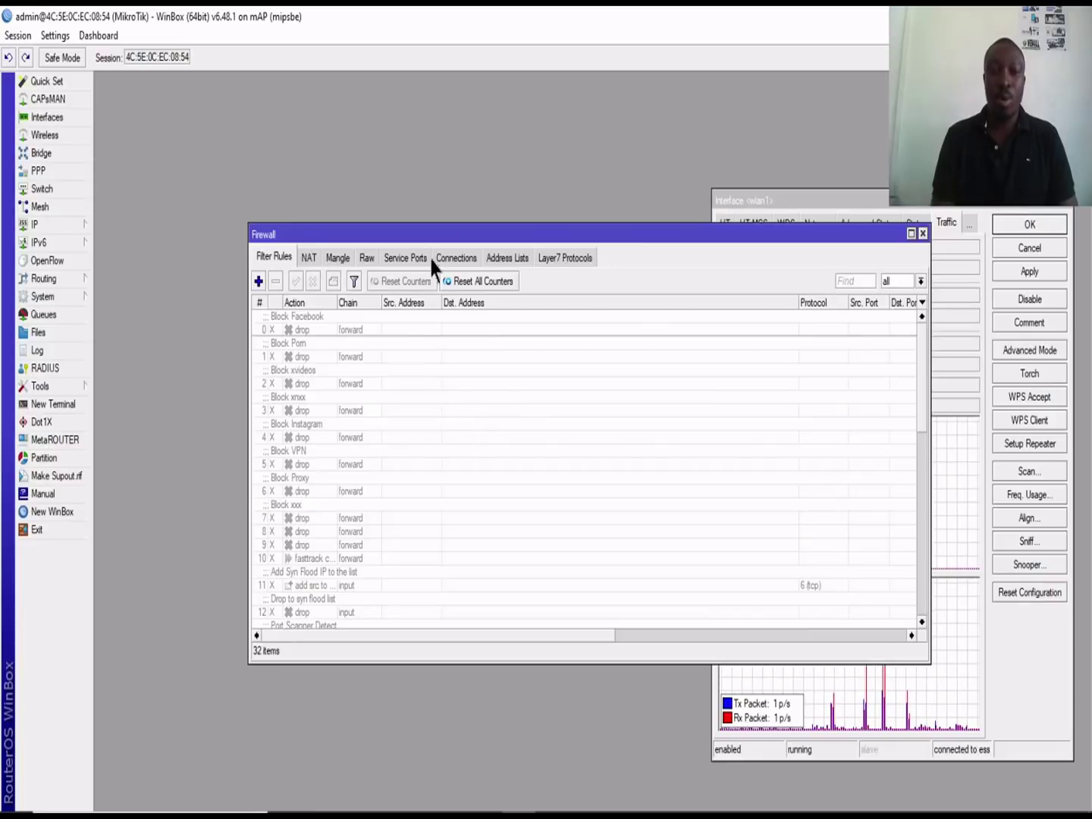
{"action": "left_click", "coordinate": [456, 258]}
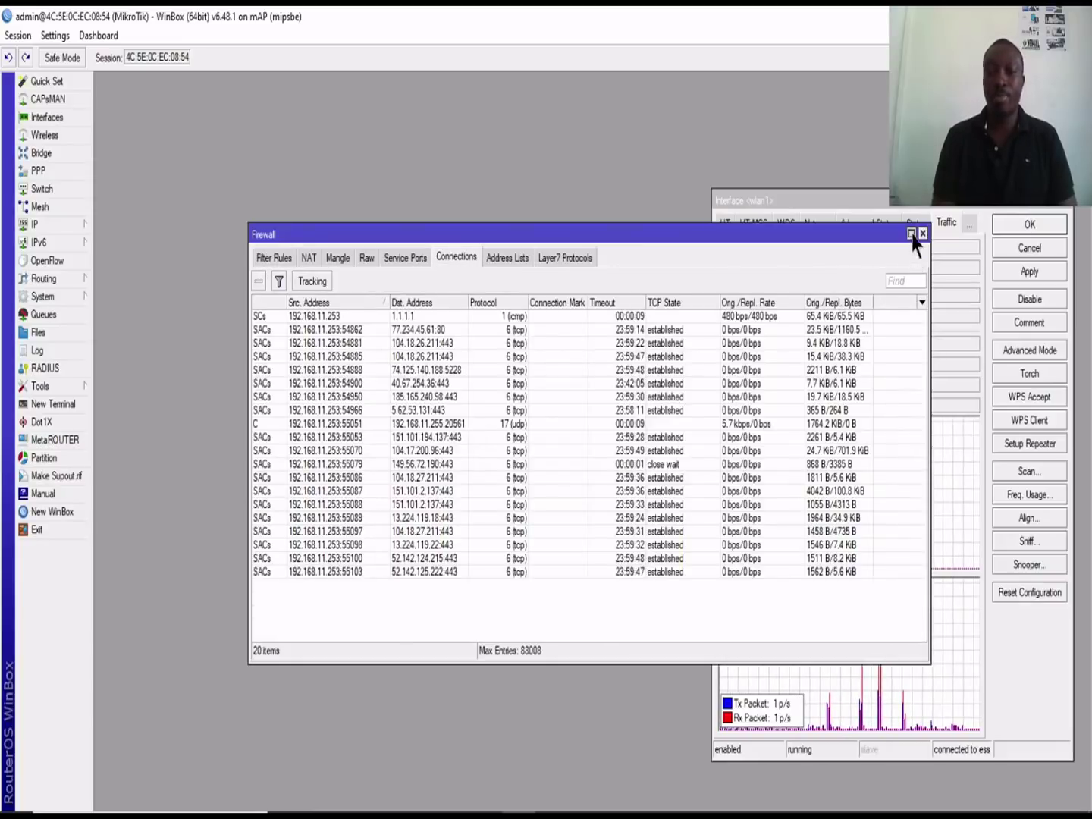
{"action": "left_click", "coordinate": [912, 233]}
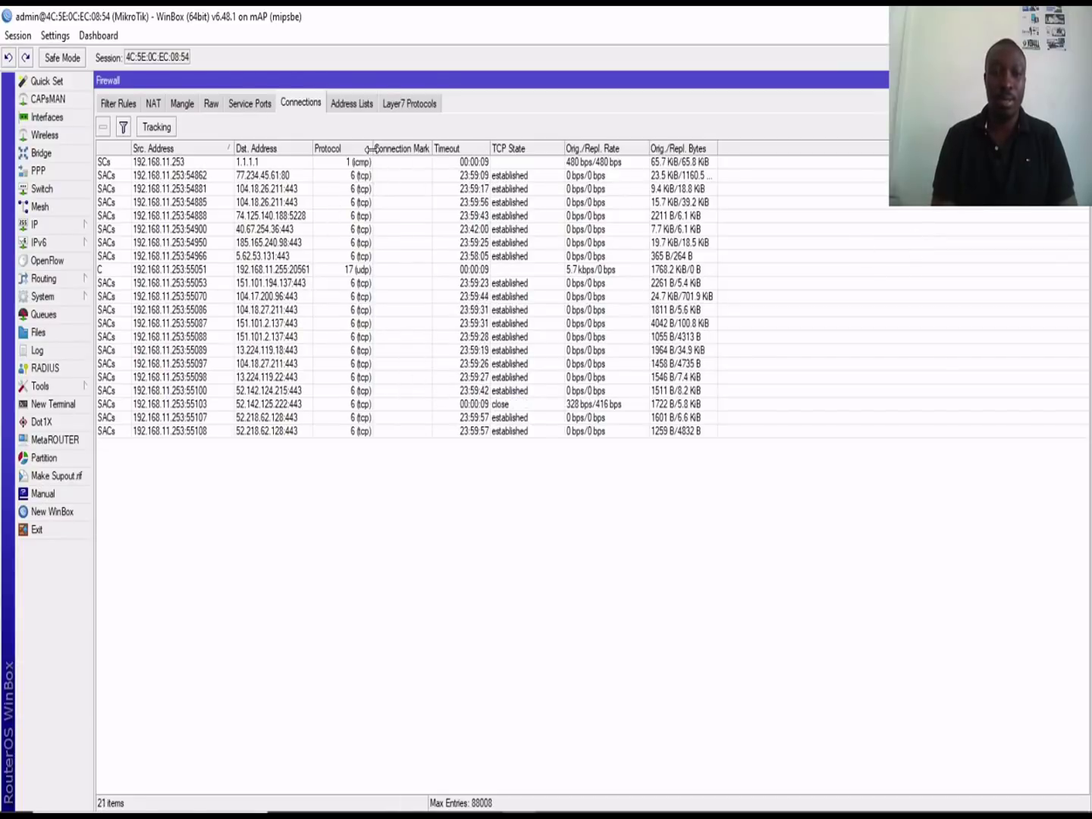
Step: Adjust the Protocol column and widen the Dst. Address and Src. Address columns
{"action": "left_click_drag", "start_coordinate": [370, 153], "coordinate": [394, 152]}
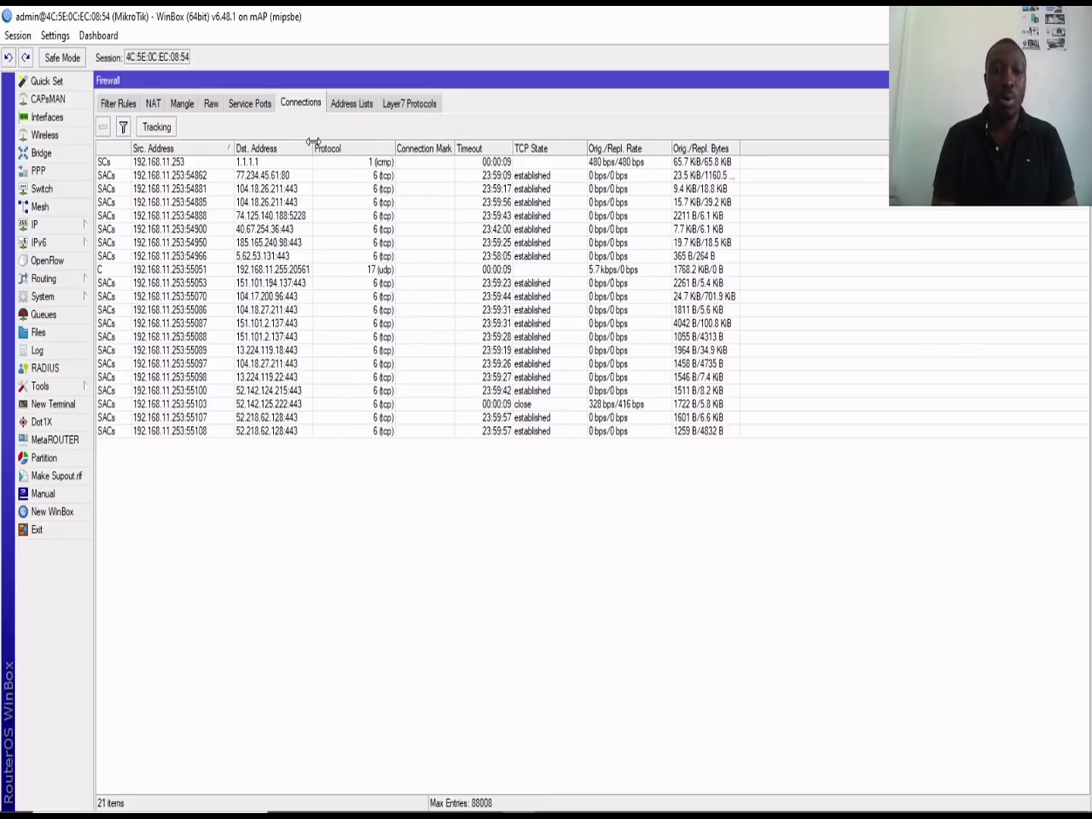
{"action": "left_click_drag", "start_coordinate": [314, 141], "coordinate": [328, 142]}
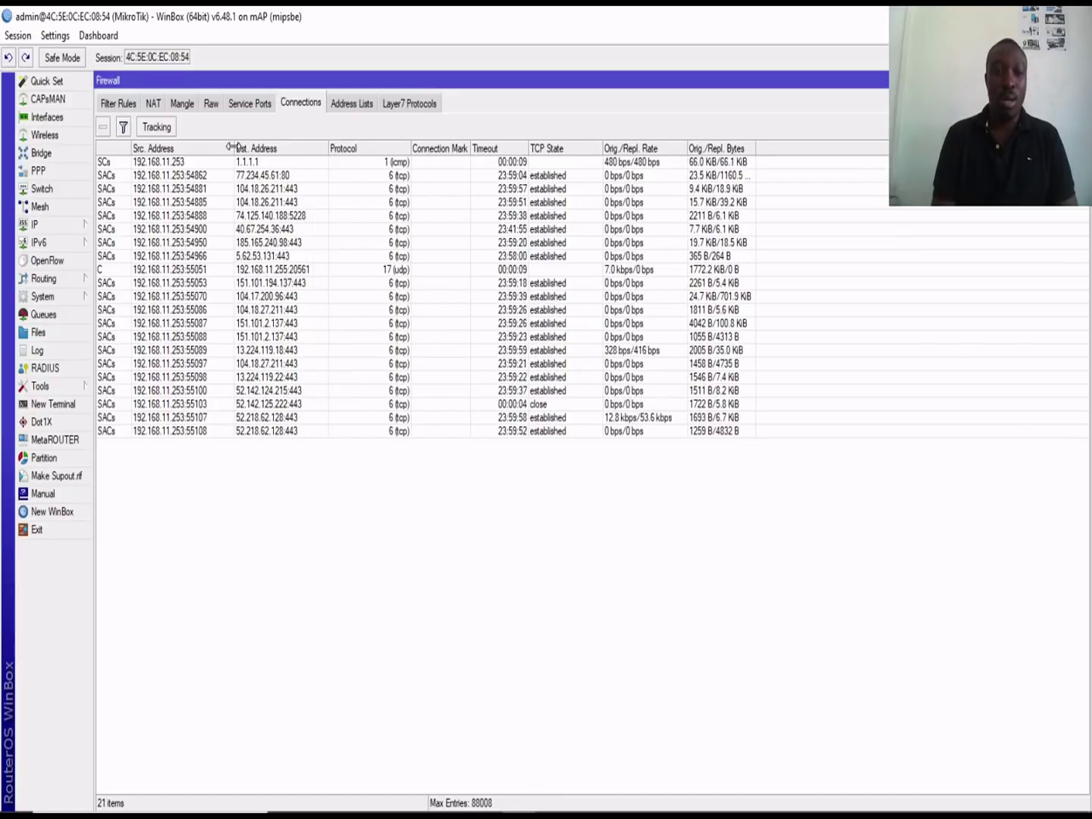
{"action": "left_click_drag", "start_coordinate": [232, 146], "coordinate": [242, 147]}
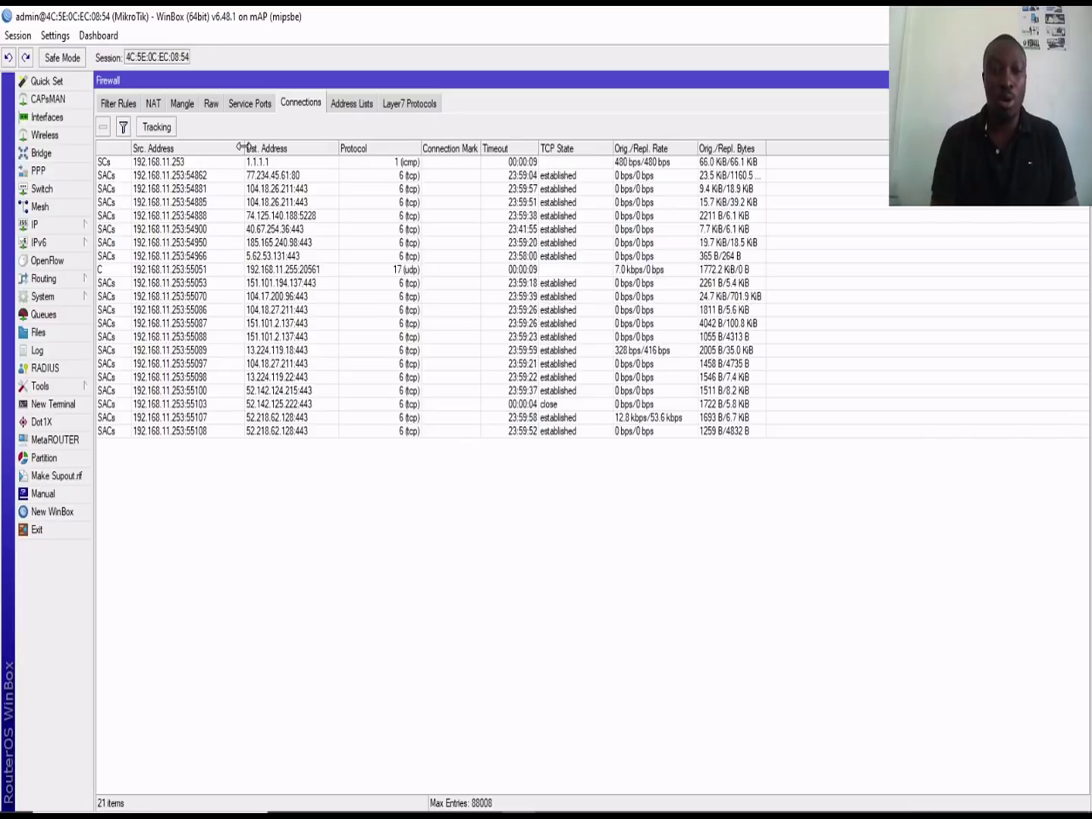
{"action": "left_click", "coordinate": [280, 270]}
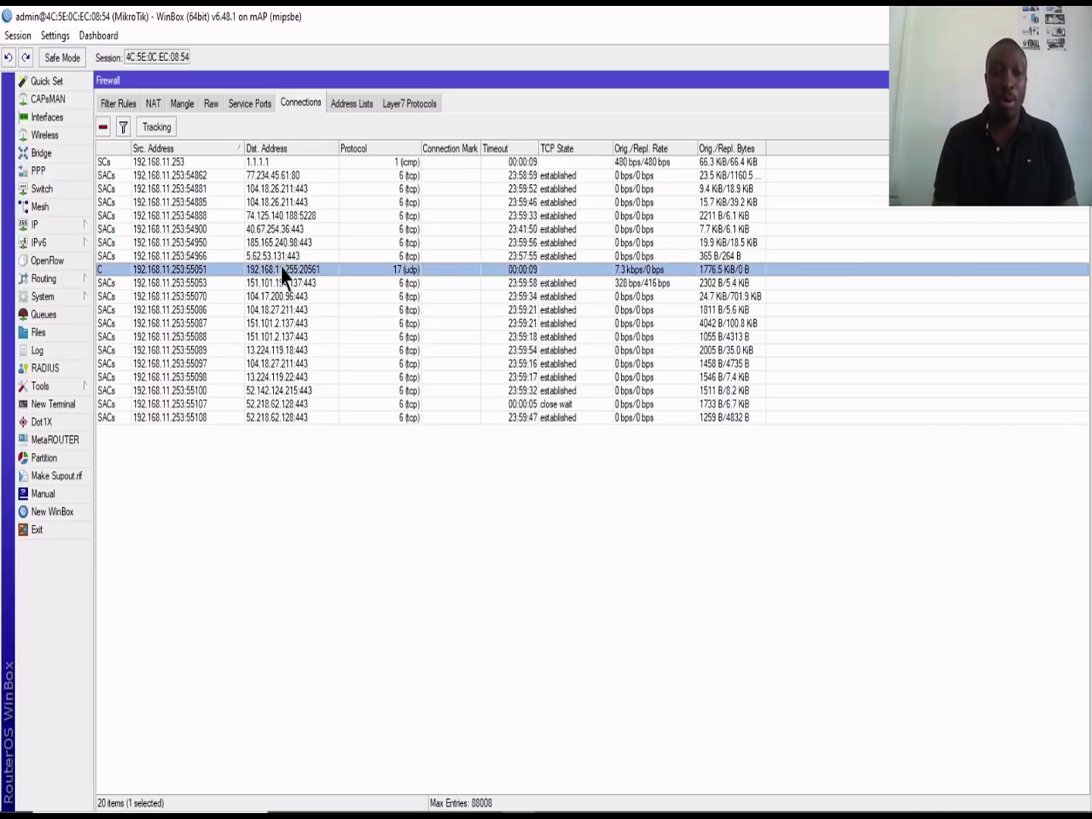
{"action": "left_click", "coordinate": [287, 179]}
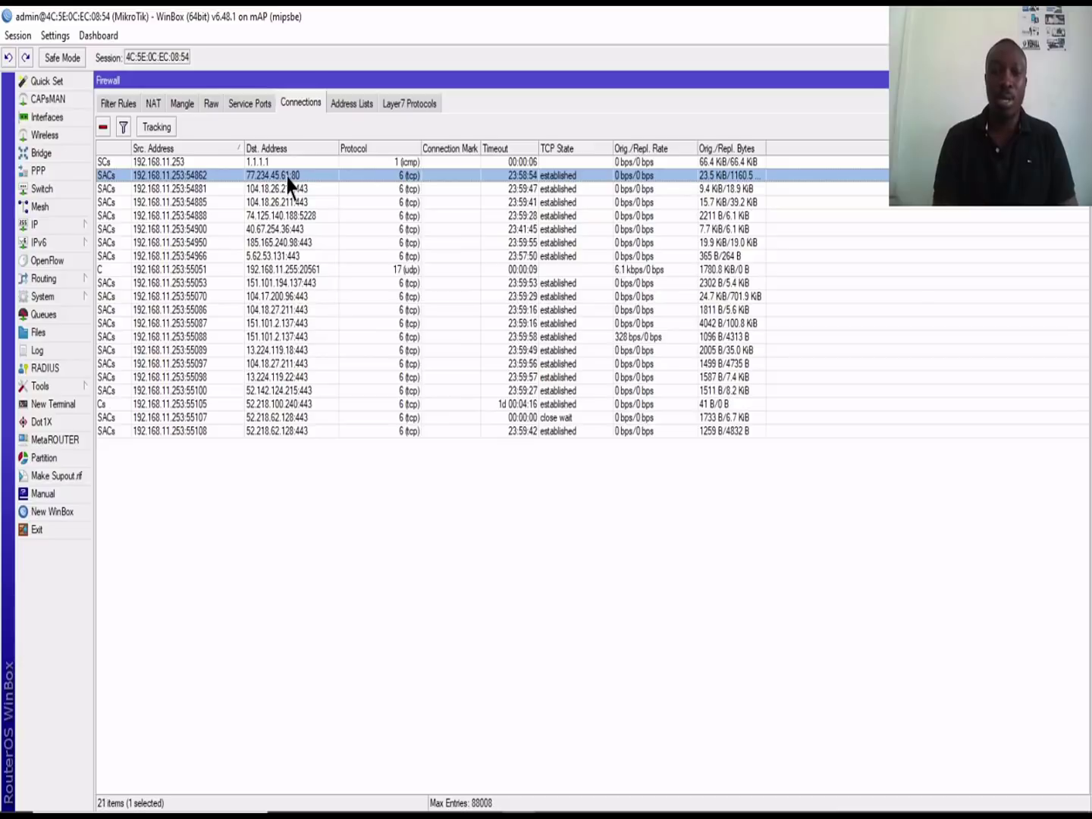
{"action": "left_click", "coordinate": [296, 272]}
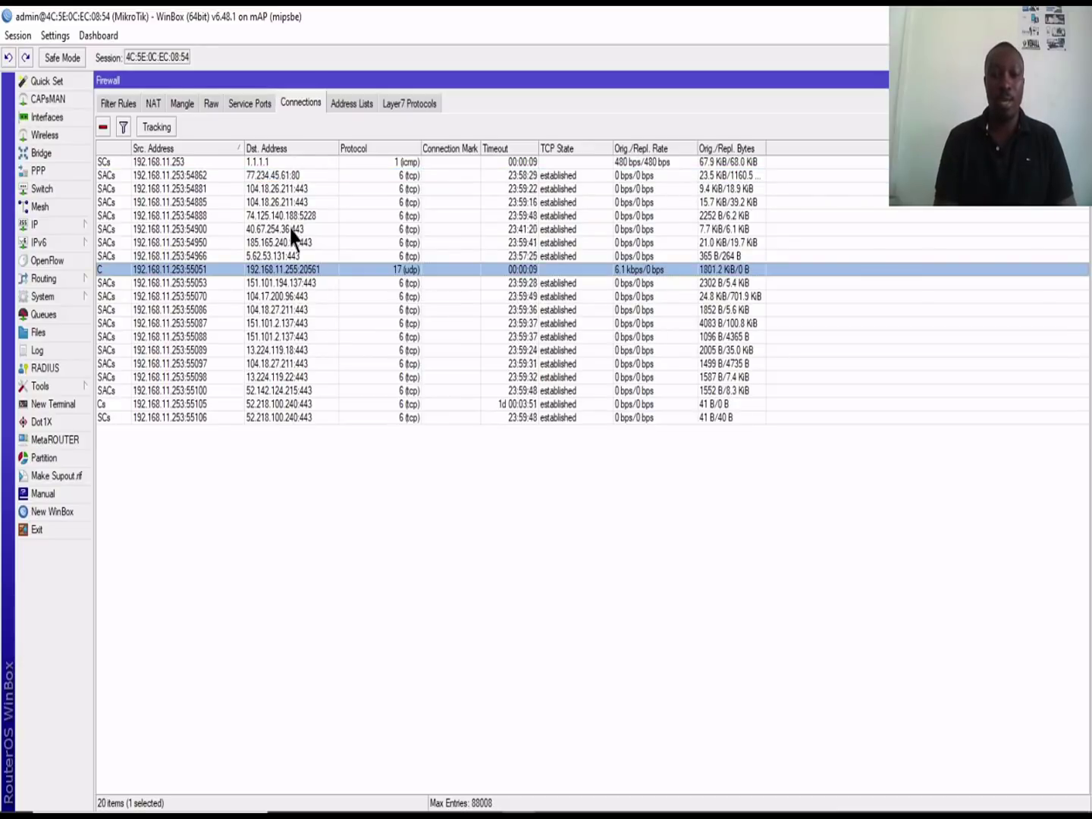
{"action": "left_click", "coordinate": [291, 163]}
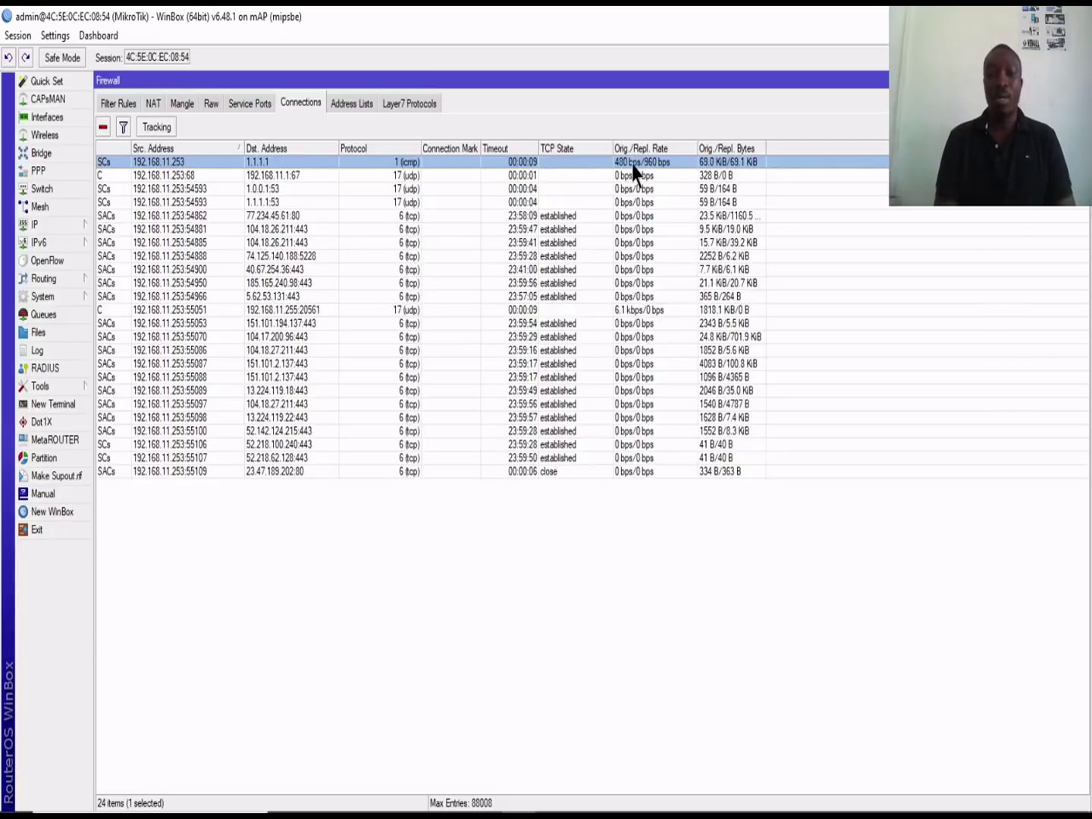
{"action": "left_click", "coordinate": [280, 367]}
{"action": "left_click", "coordinate": [281, 380]}
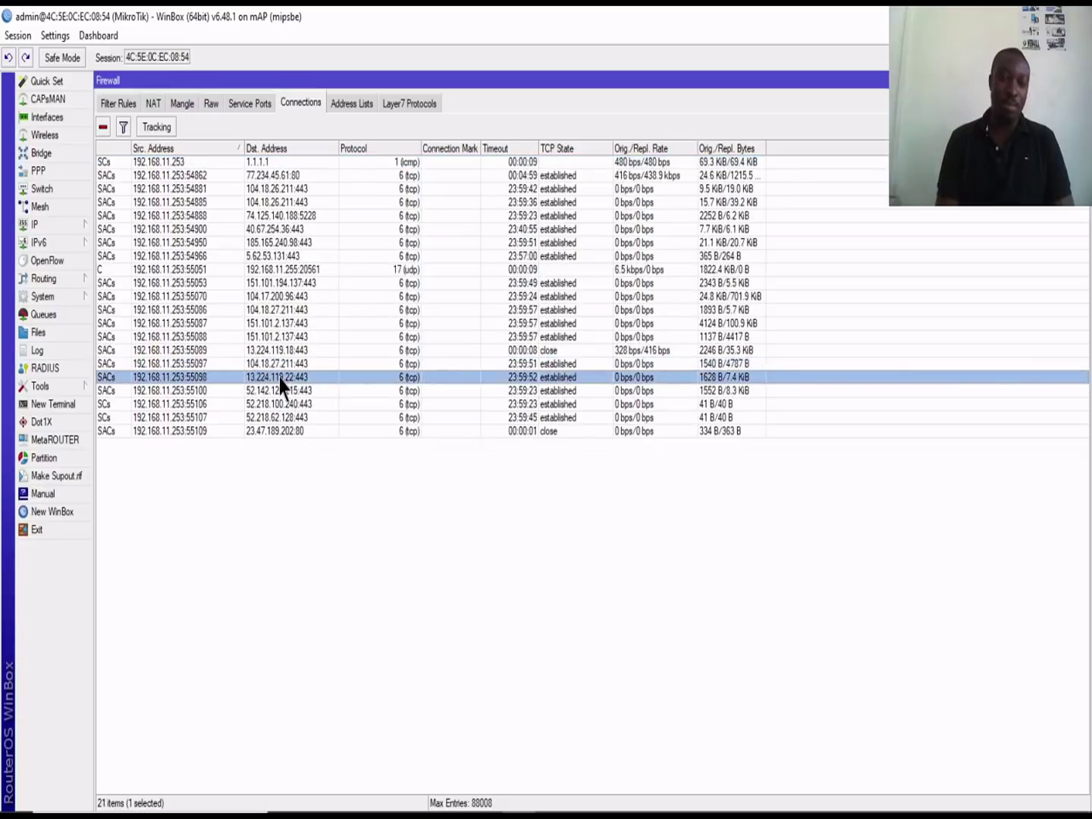
{"action": "right_click", "coordinate": [280, 380]}
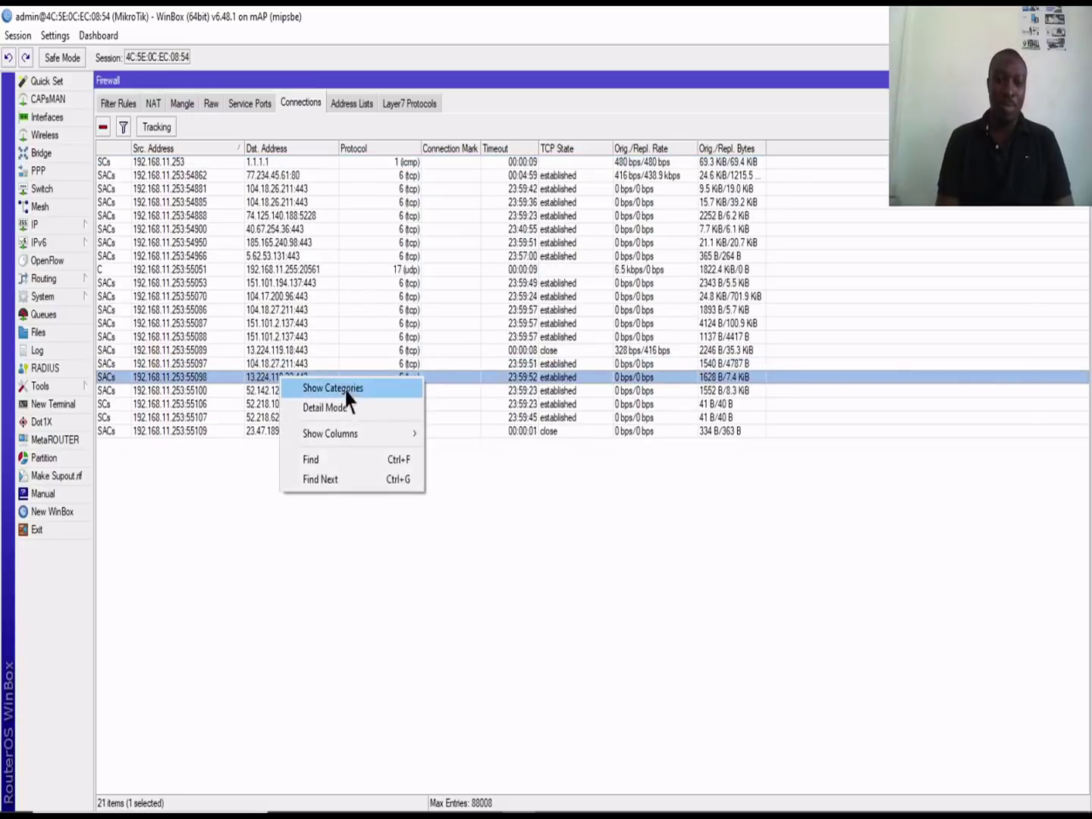
{"action": "left_click", "coordinate": [339, 410]}
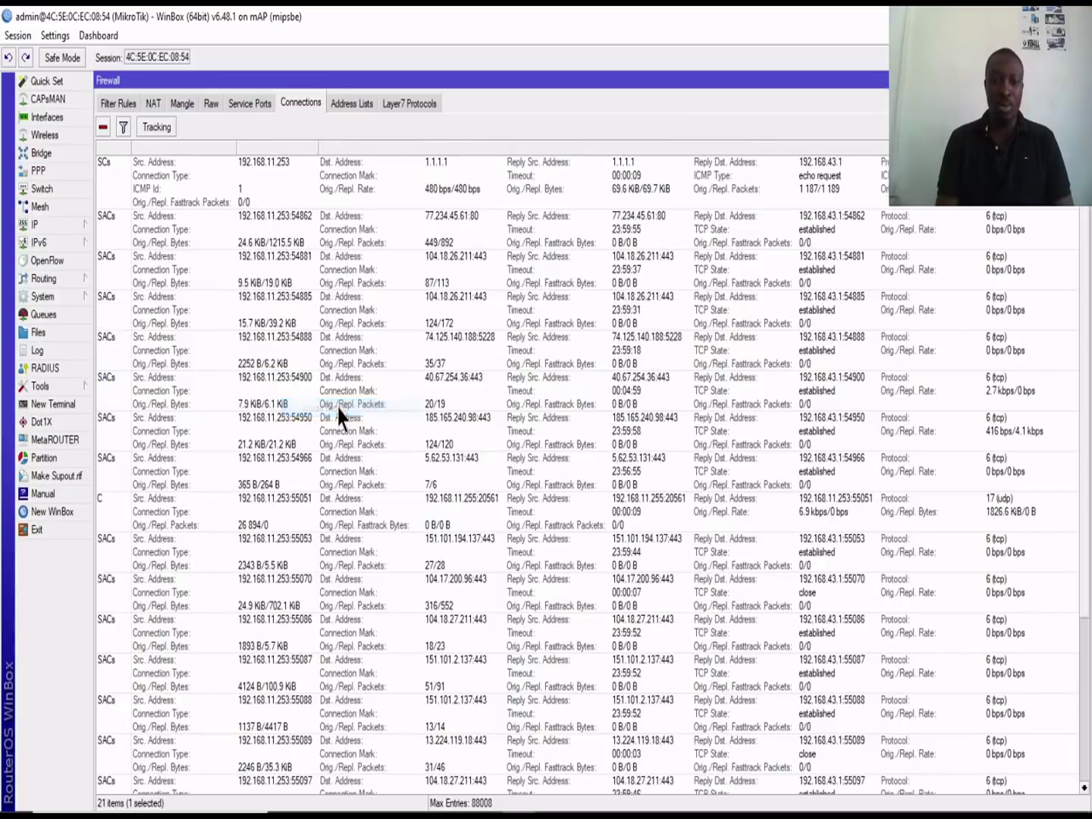
{"action": "left_click", "coordinate": [326, 182]}
{"action": "right_click", "coordinate": [328, 177]}
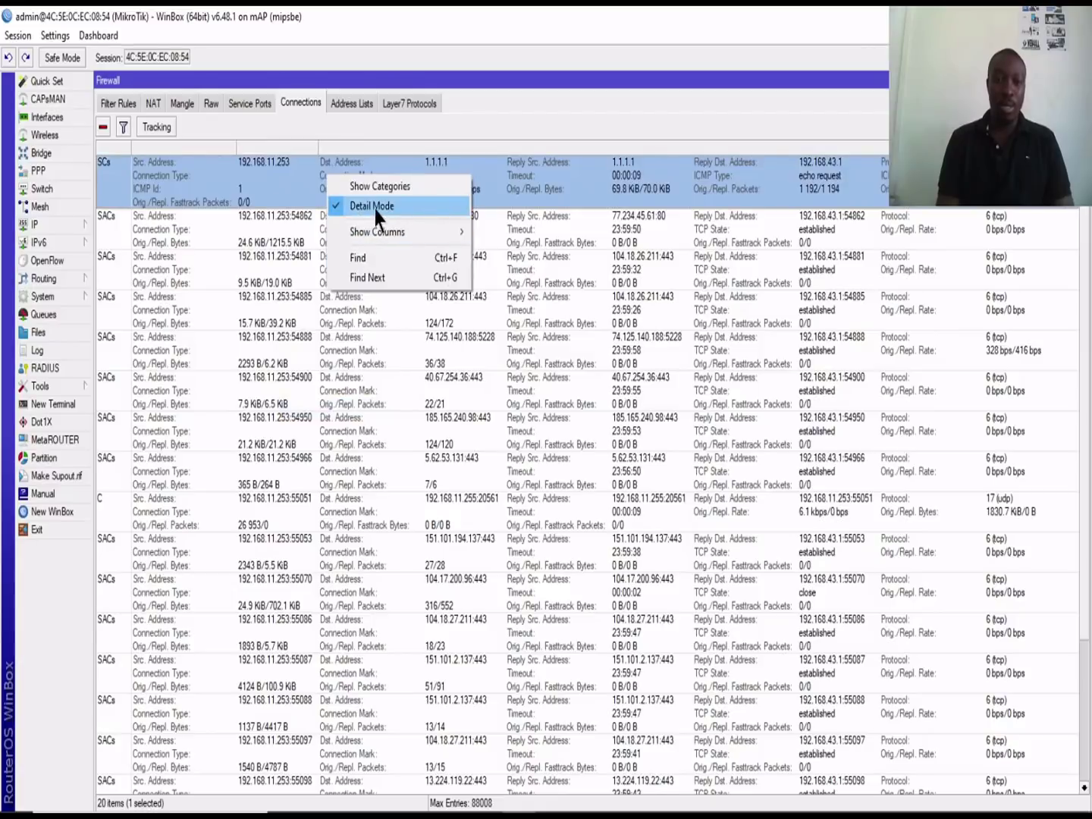
{"action": "left_click", "coordinate": [376, 206]}
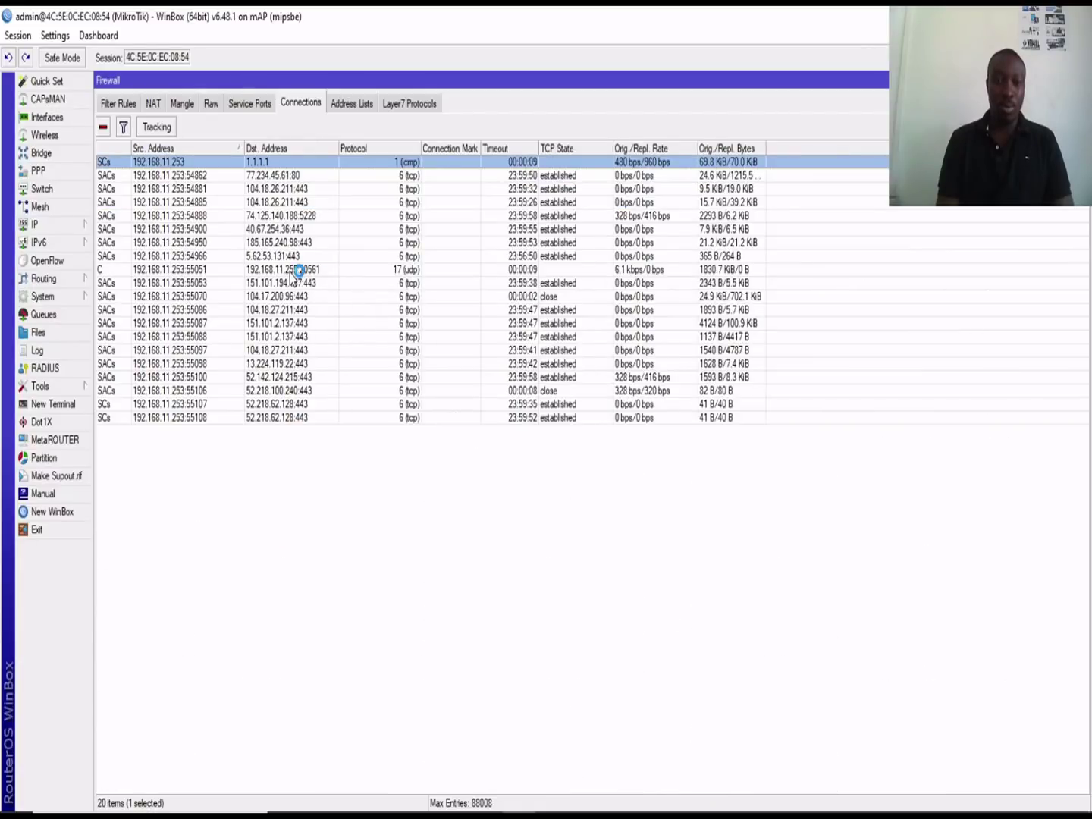
{"action": "double_click", "coordinate": [311, 297]}
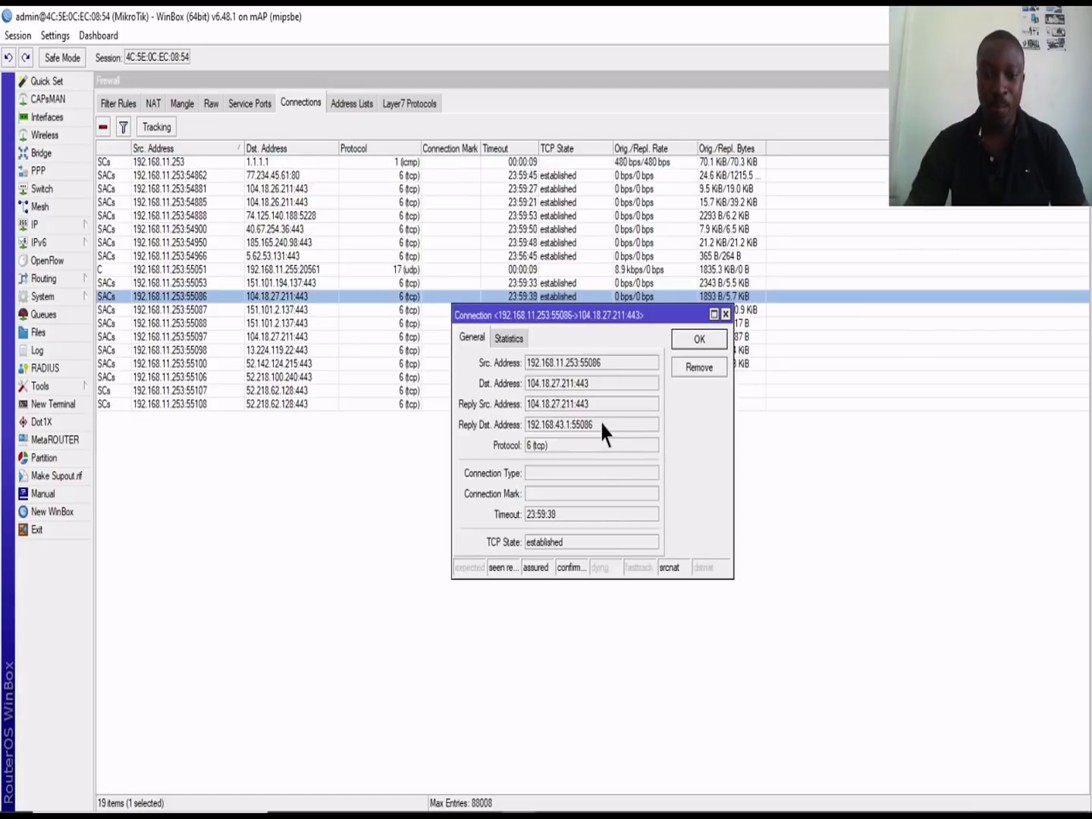
Step: Select the connection's source and destination address values and bring up the copy menu for 104.18.27.211:443
{"action": "double_click", "coordinate": [598, 363]}
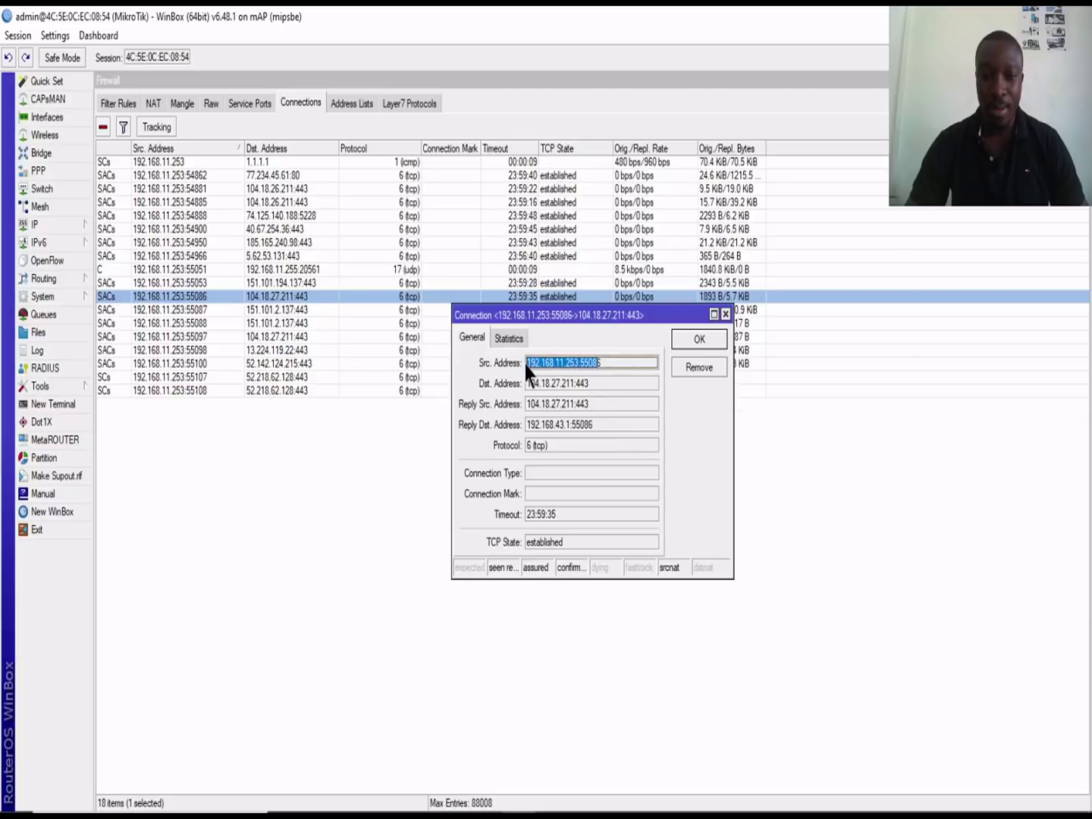
{"action": "left_click", "coordinate": [578, 366]}
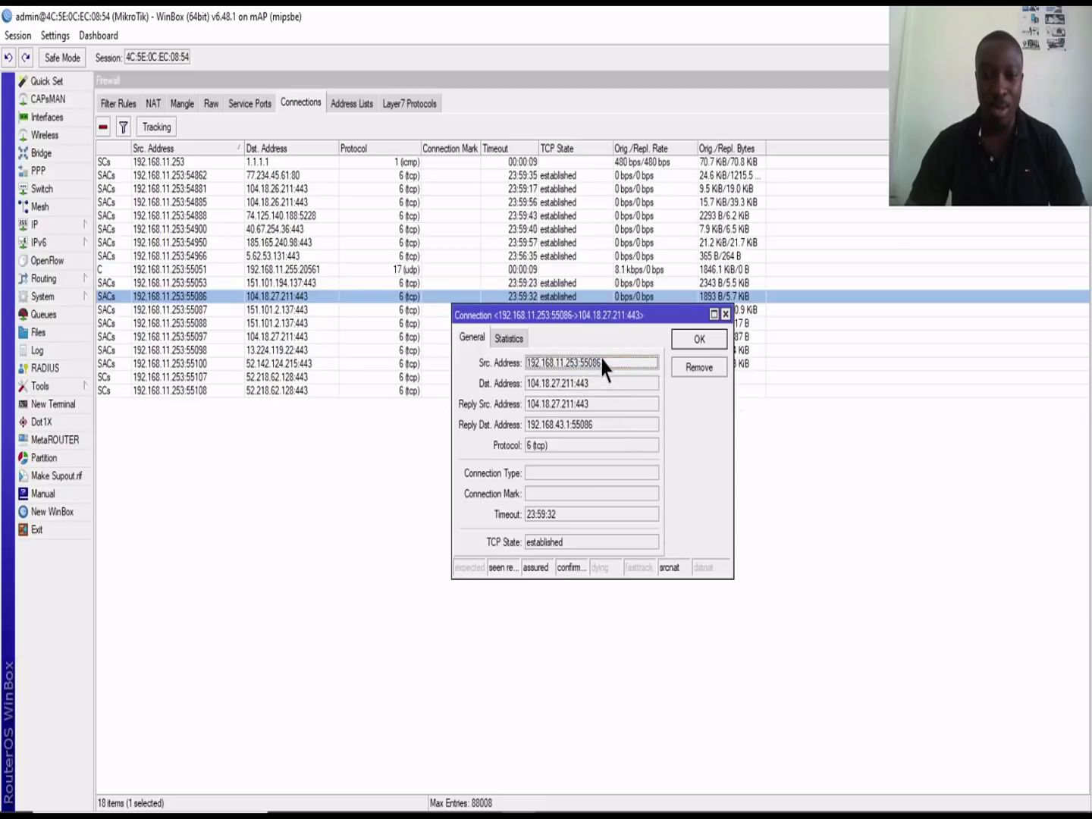
{"action": "left_click_drag", "start_coordinate": [599, 369], "coordinate": [529, 367]}
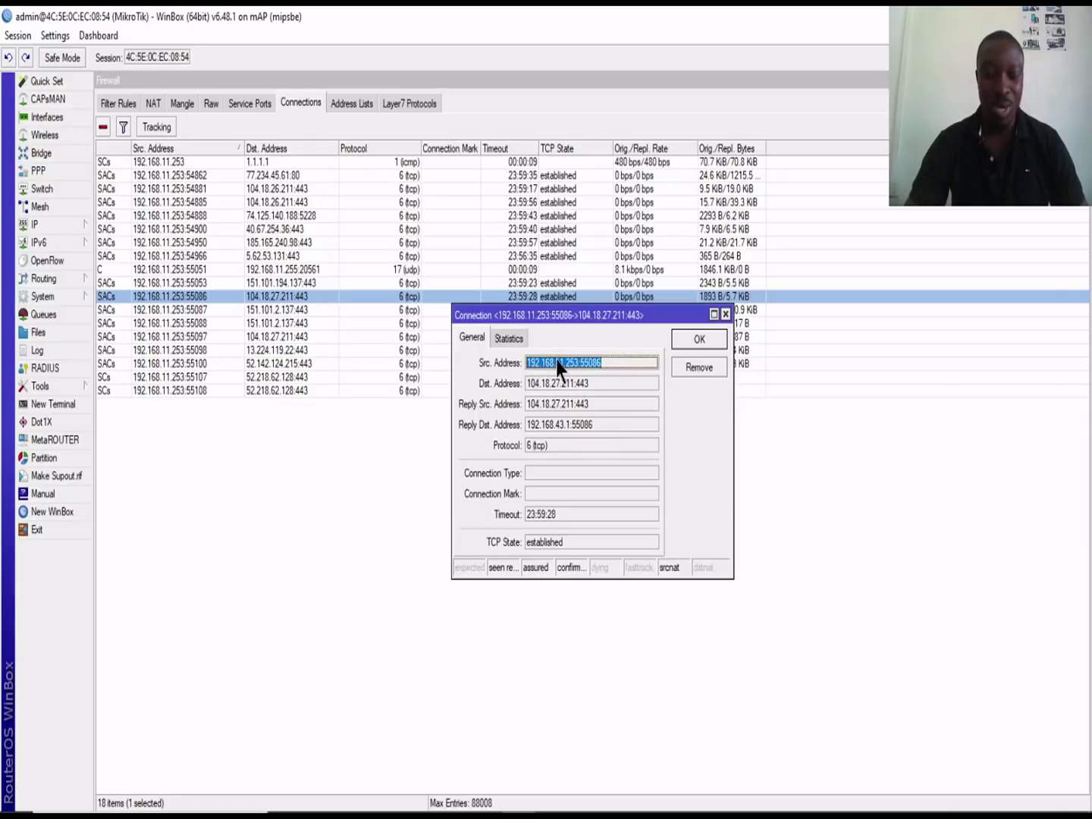
{"action": "left_click", "coordinate": [603, 367]}
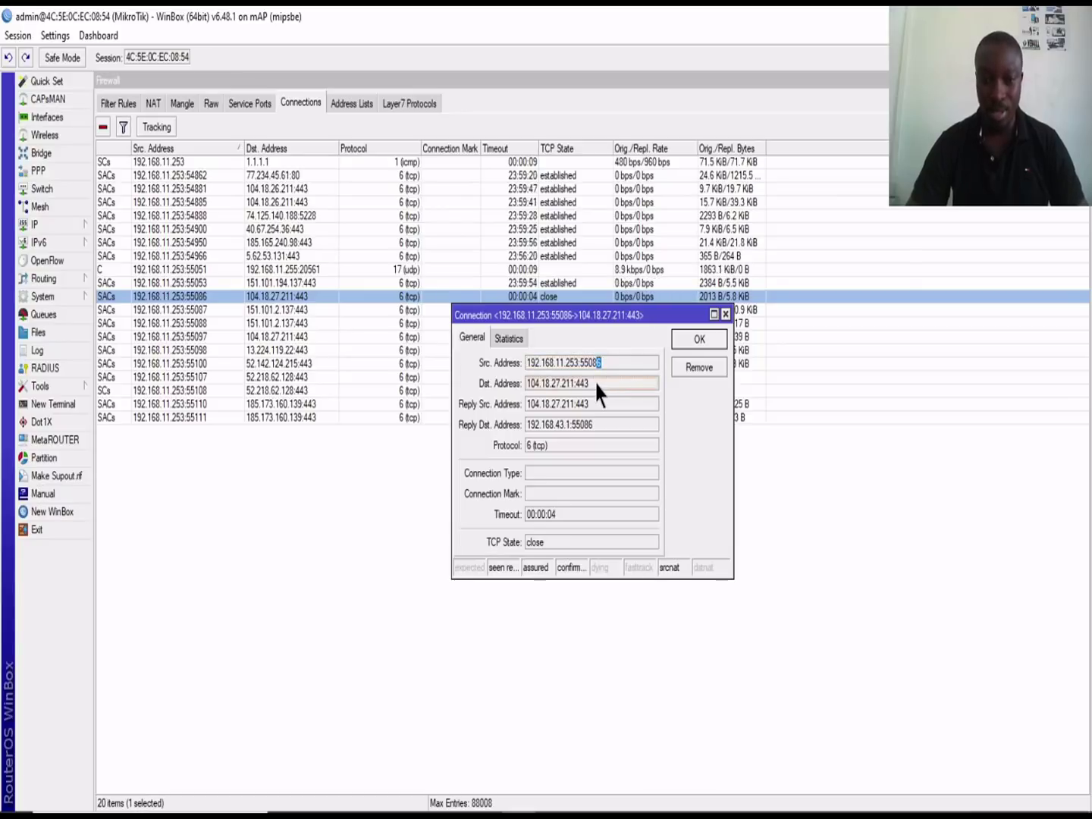
{"action": "left_click_drag", "start_coordinate": [597, 384], "coordinate": [529, 389]}
{"action": "right_click", "coordinate": [558, 388]}
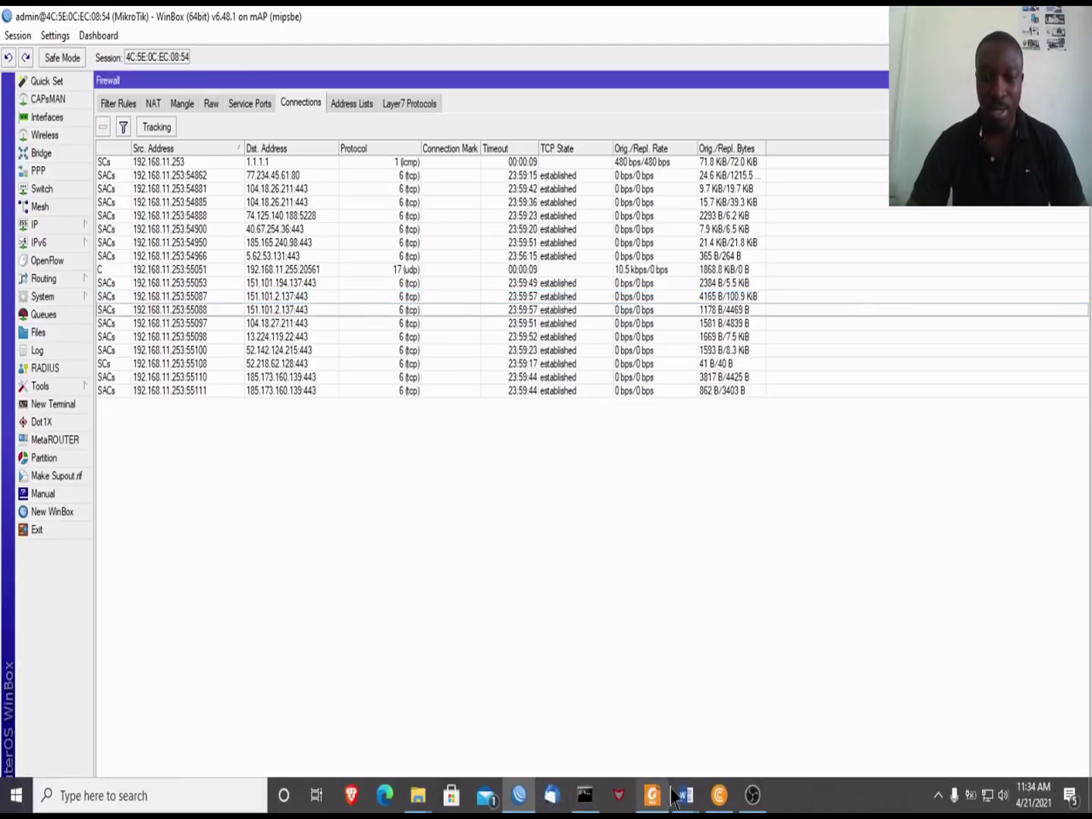
{"action": "left_click", "coordinate": [720, 798]}
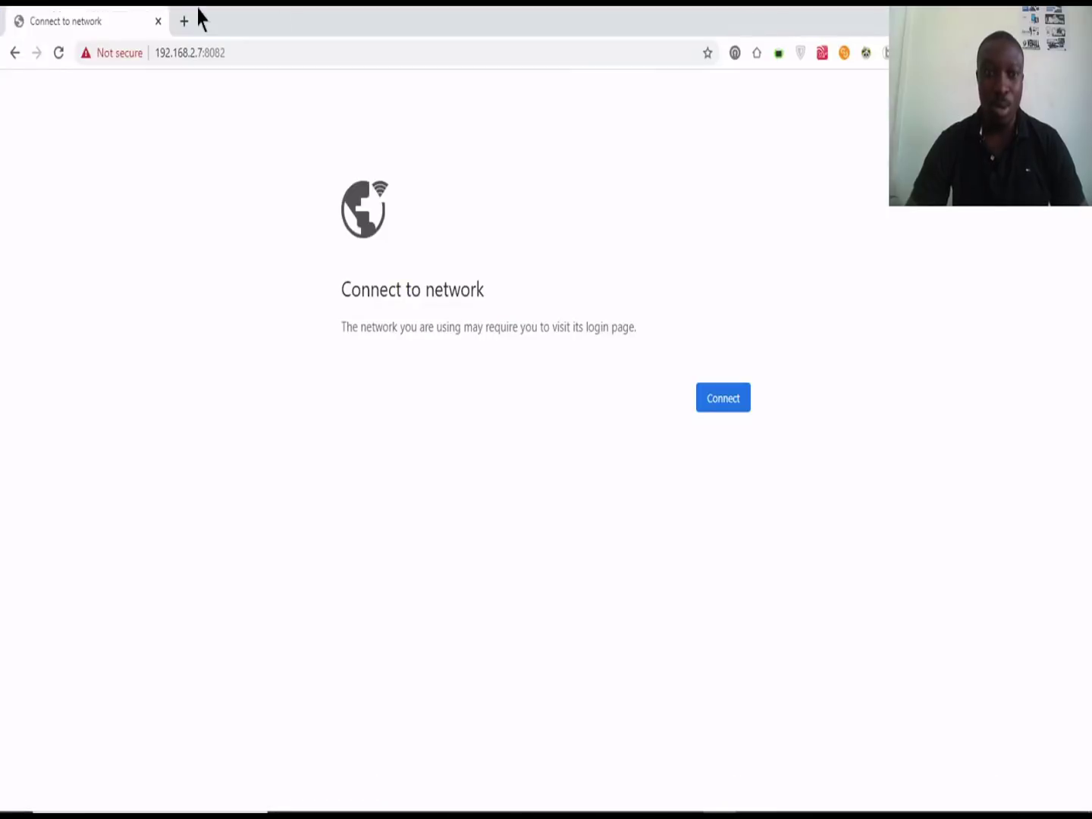
Step: Select the 192.168.2.7:8082 address in Chrome's address bar, leaving it unchanged
{"action": "left_click", "coordinate": [238, 53]}
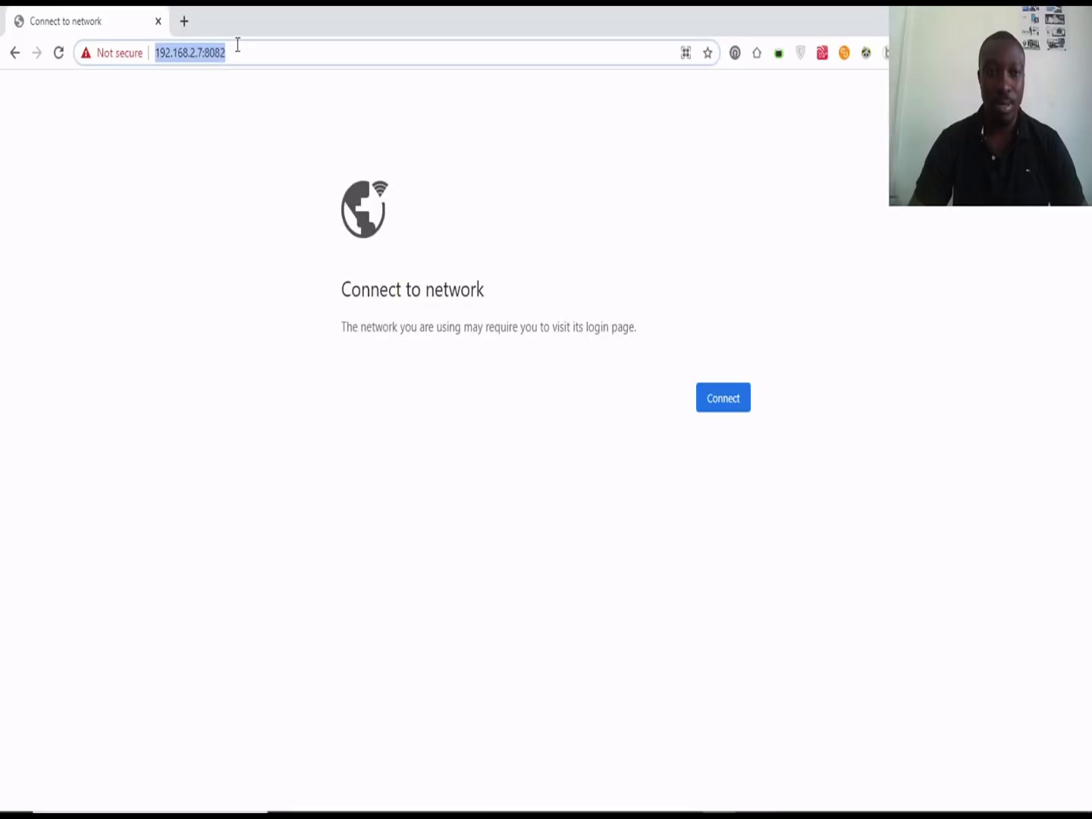
{"action": "right_click", "coordinate": [238, 45]}
{"action": "left_click", "coordinate": [212, 150]}
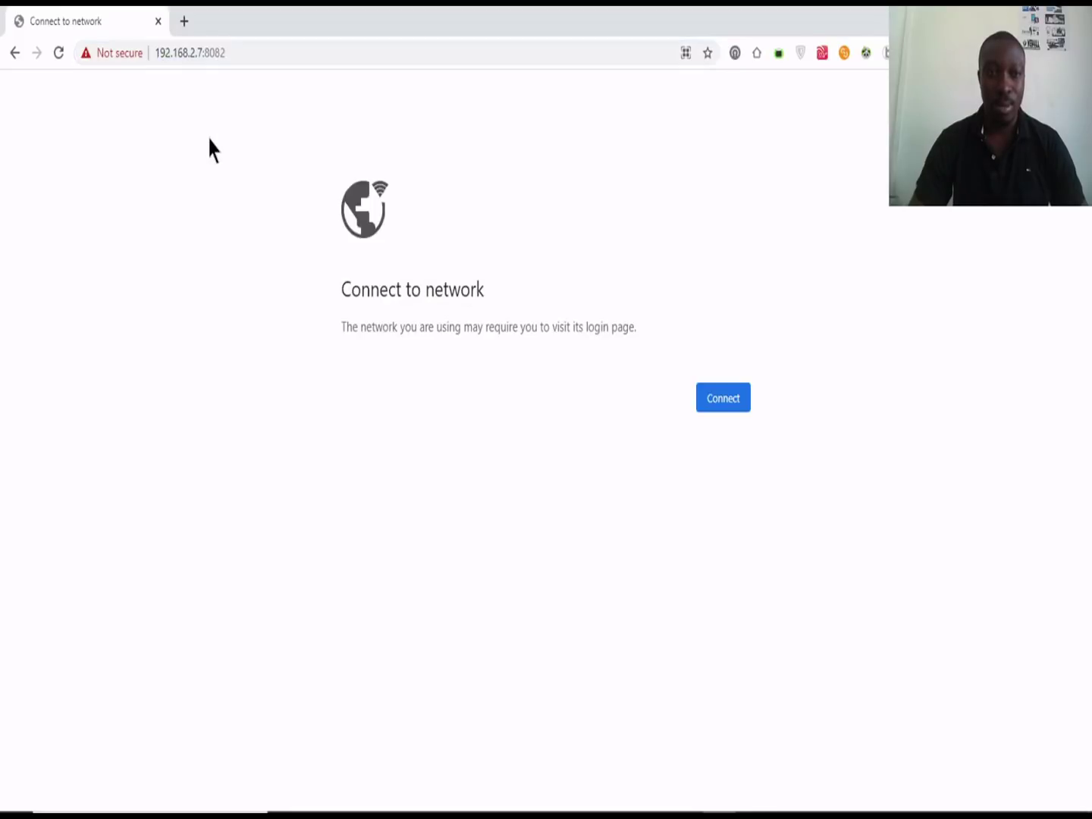
Step: Open the 55097 connection's details in WinBox and copy its destination address 104.18.27.211:443
{"action": "left_click", "coordinate": [518, 796]}
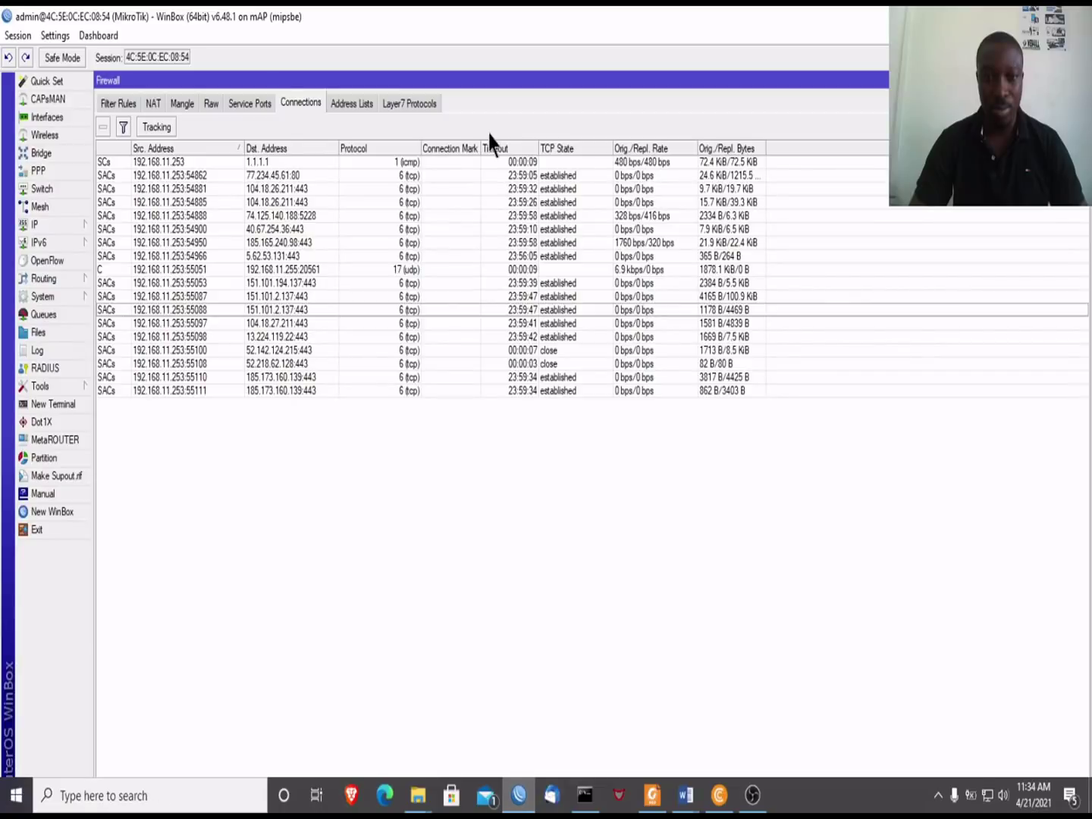
{"action": "left_click", "coordinate": [301, 325]}
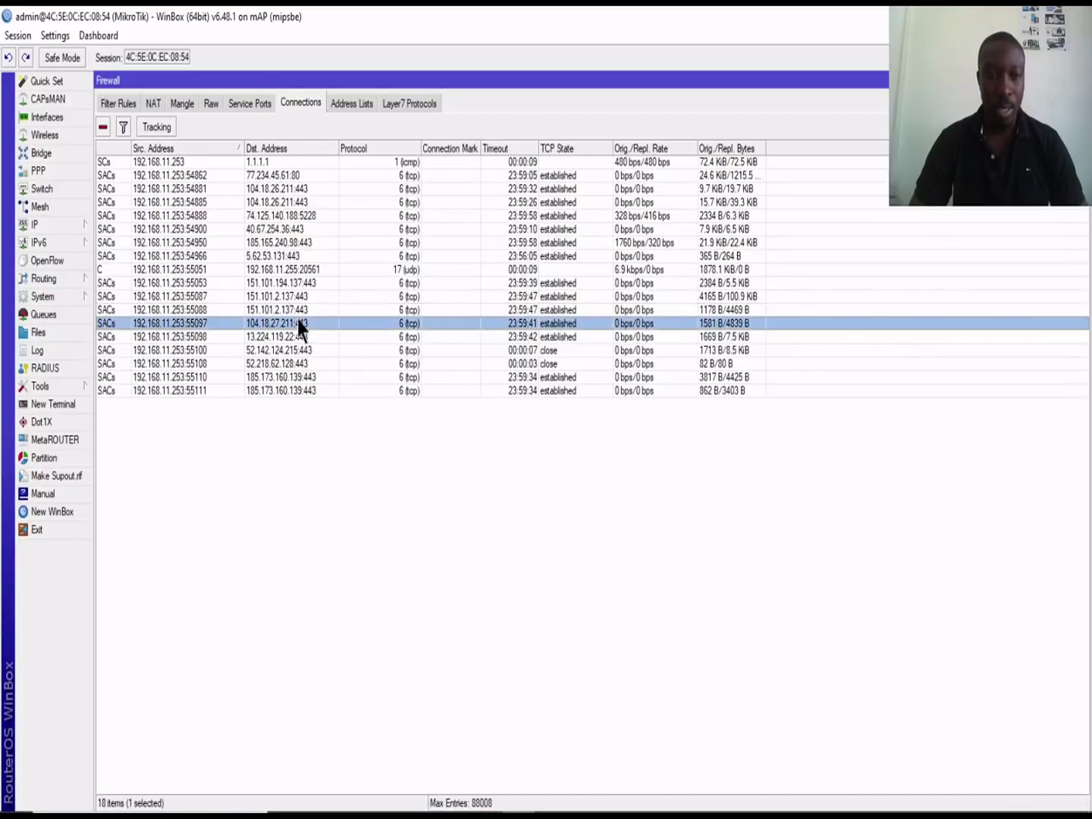
{"action": "right_click", "coordinate": [300, 324]}
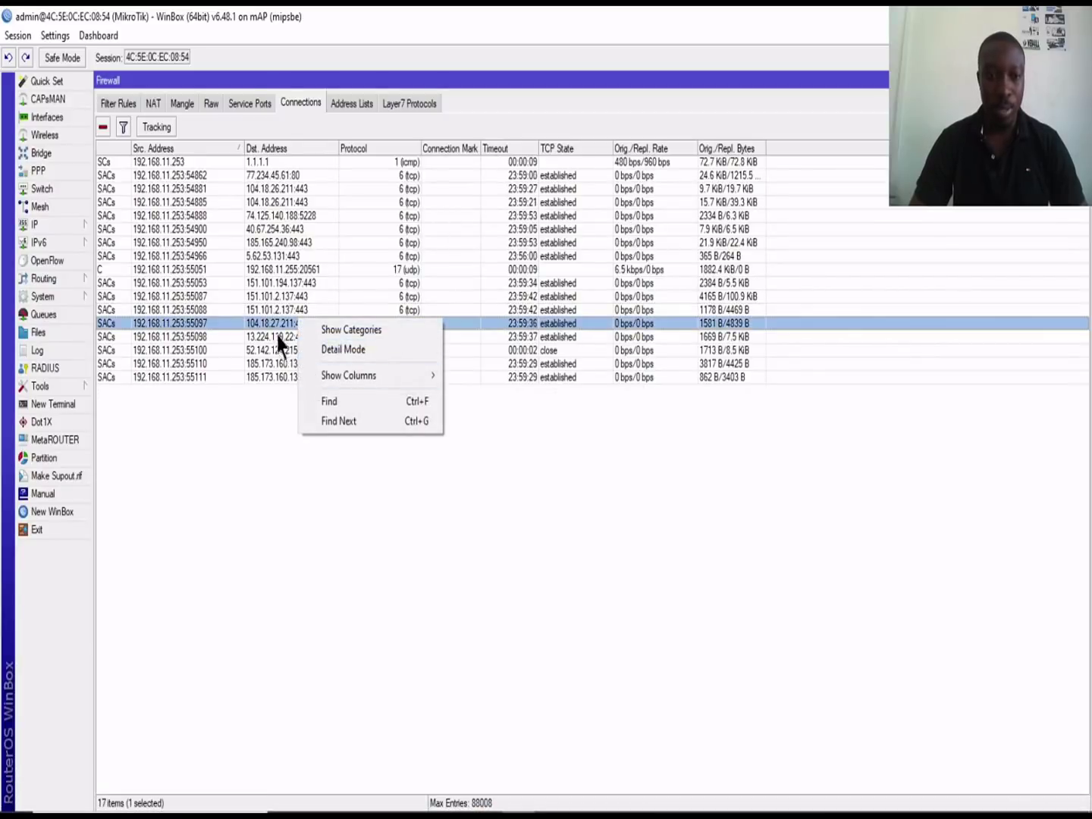
{"action": "double_click", "coordinate": [277, 326]}
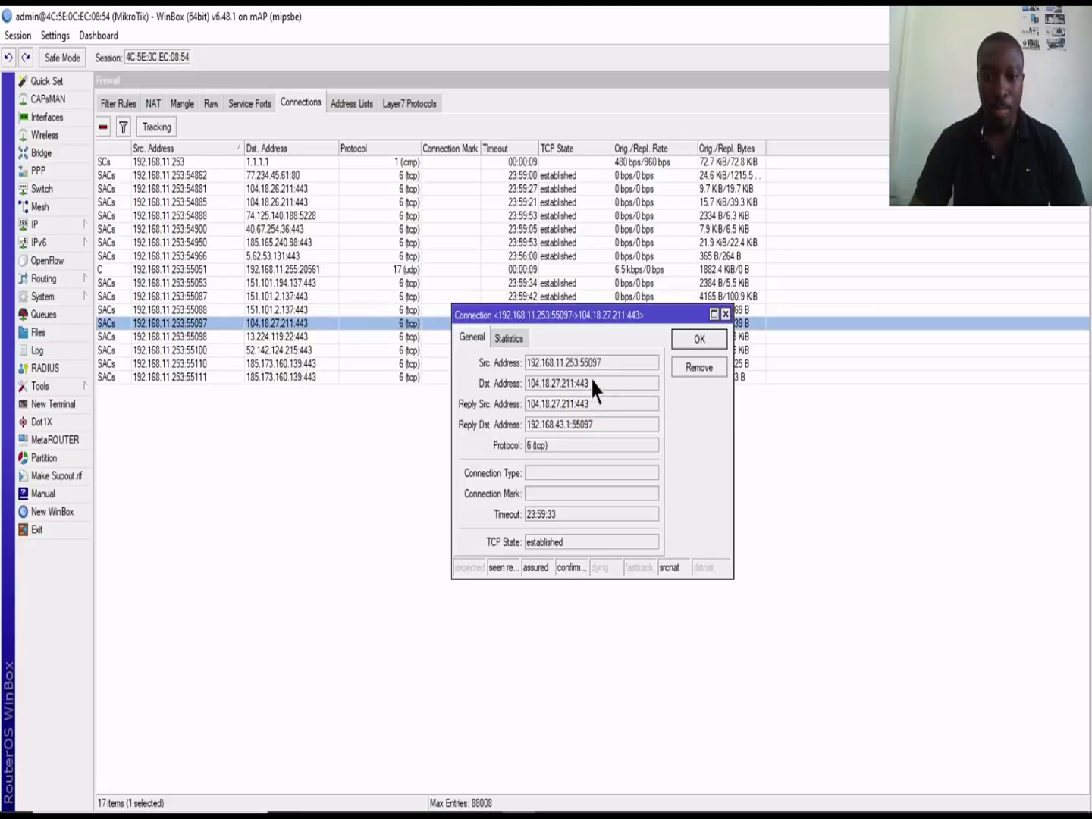
{"action": "left_click_drag", "start_coordinate": [594, 386], "coordinate": [531, 386]}
{"action": "key", "text": "ctrl+c"}
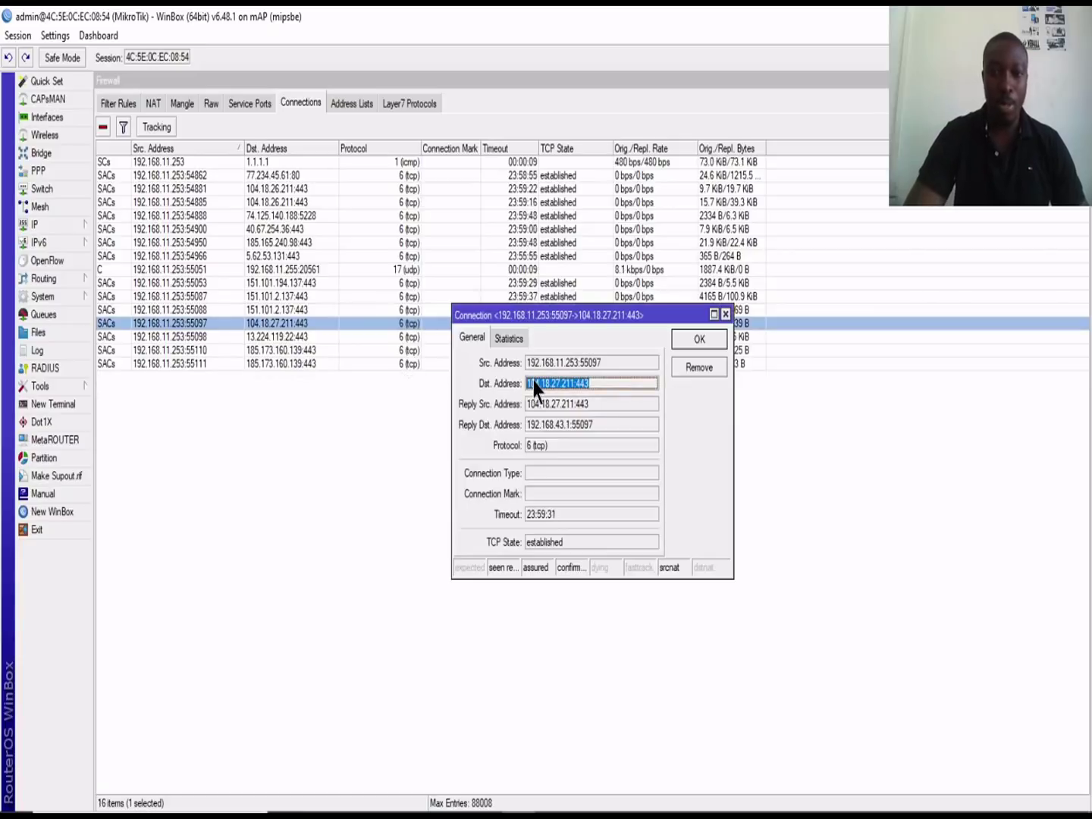
{"action": "mouse_move", "coordinate": [607, 812]}
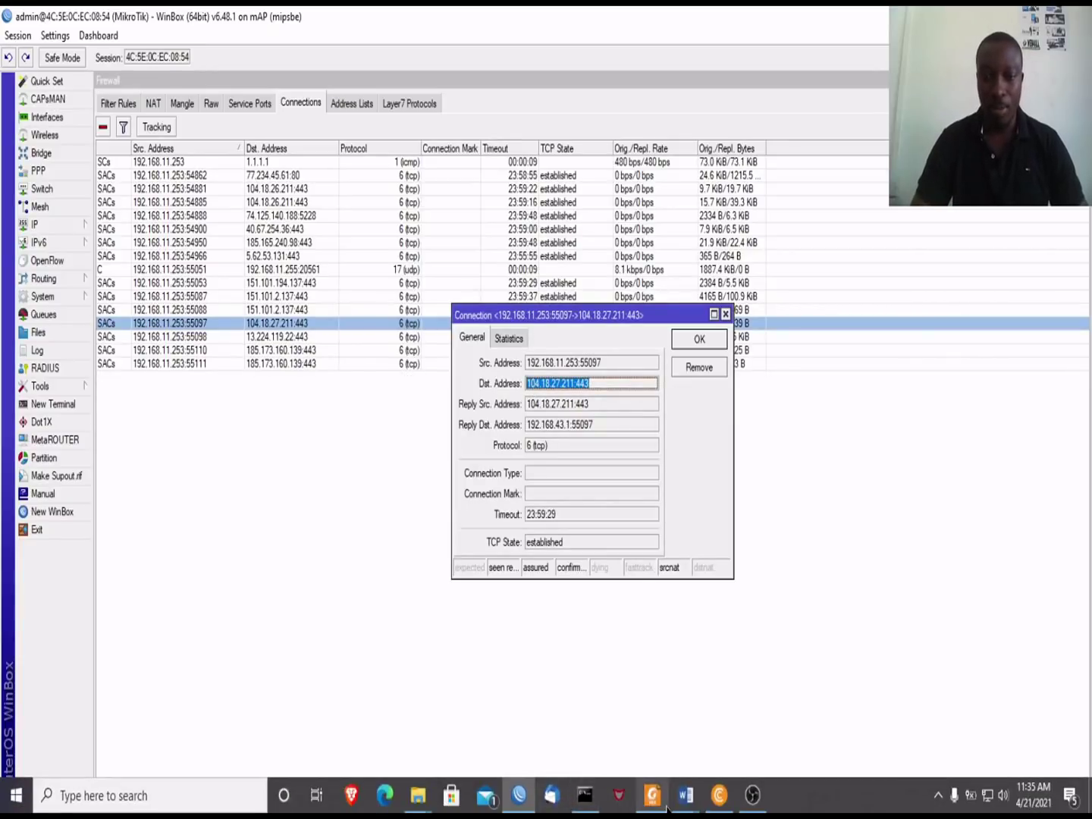
{"action": "left_click", "coordinate": [719, 795]}
Step: Paste 104.18.27.211:443 into Chrome's address bar and load it
{"action": "left_click", "coordinate": [233, 54]}
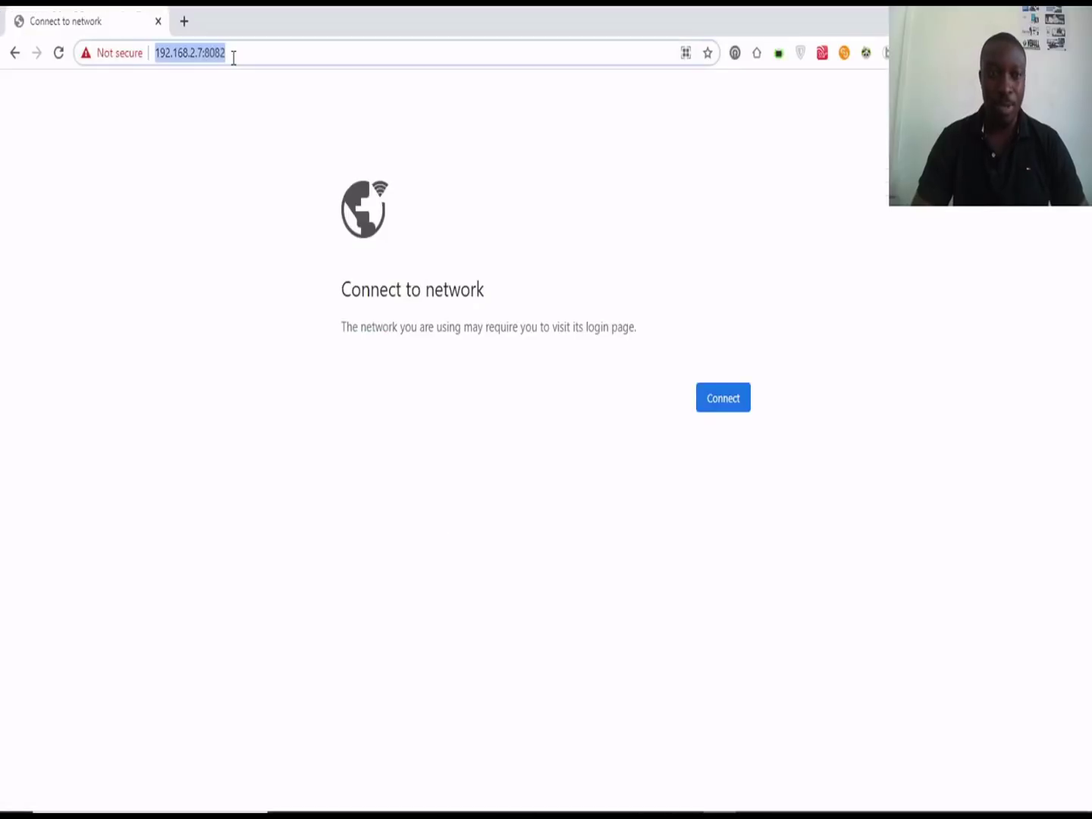
{"action": "key", "text": "ctrl+v"}
{"action": "key", "text": "Return"}
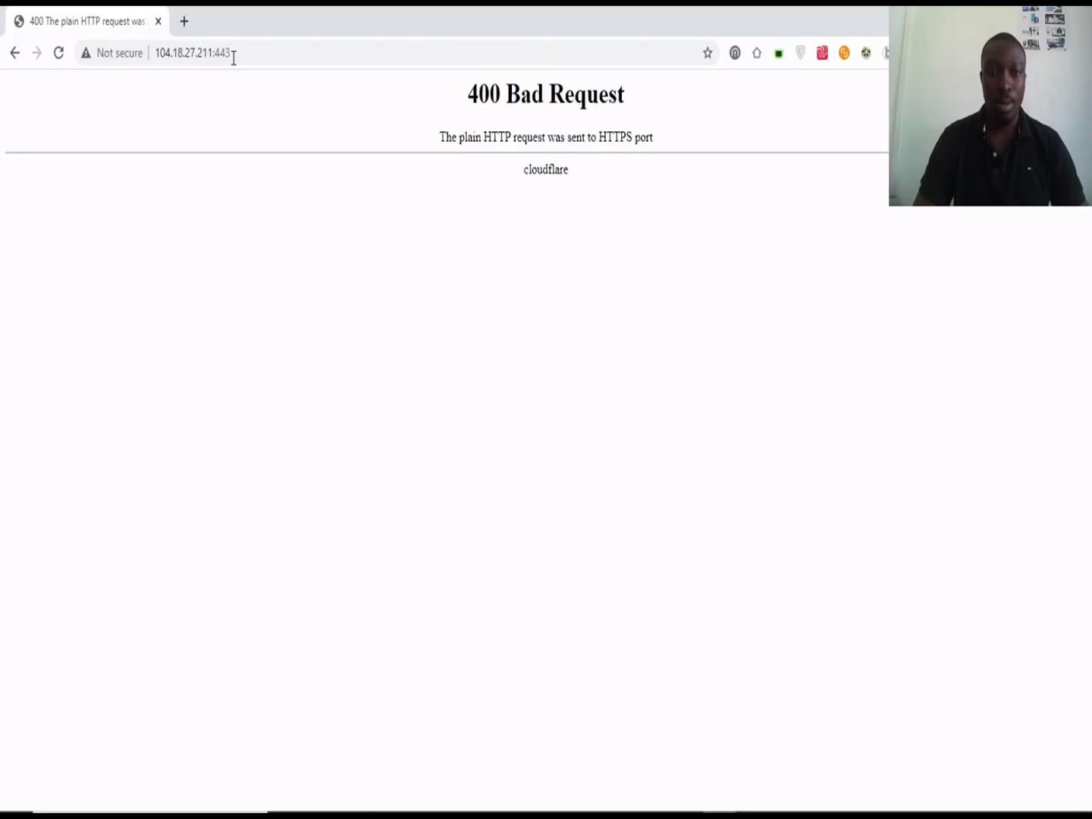
Step: Search Google for 104.18.27.211:443 and open the Scamalytics fraud-risk result
{"action": "left_click", "coordinate": [235, 55]}
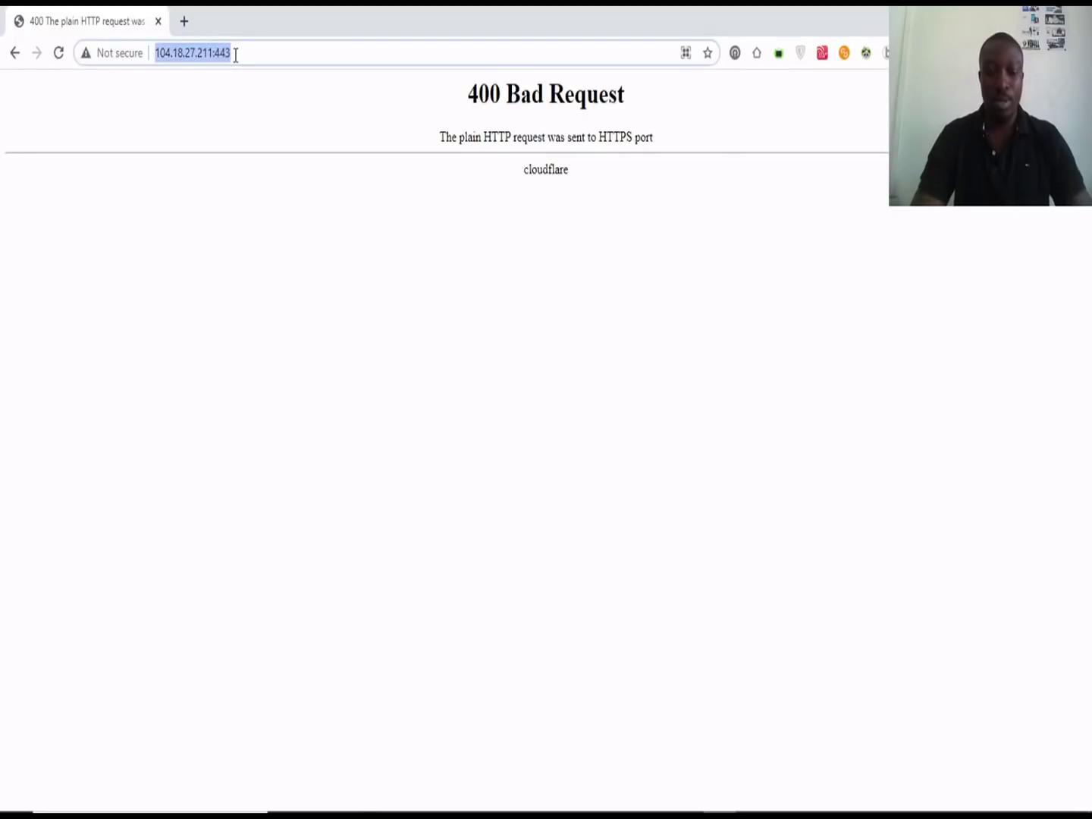
{"action": "type", "text": "go"}
{"action": "key", "text": "Return"}
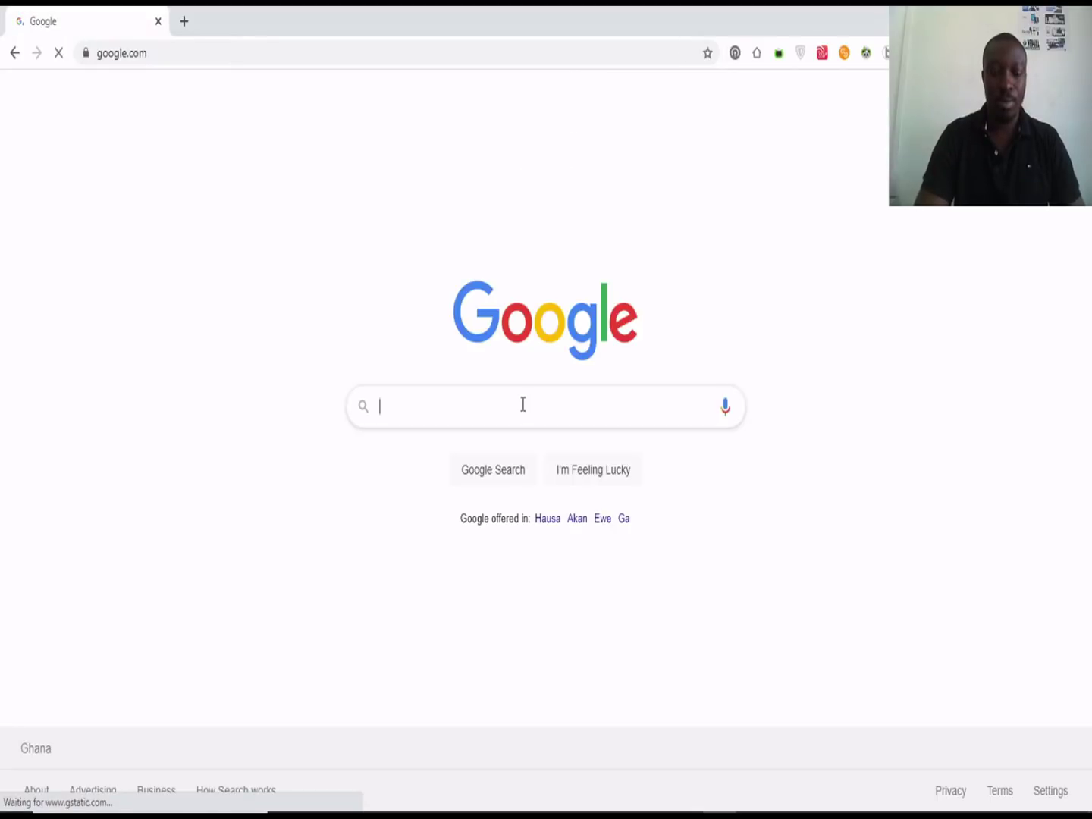
{"action": "key", "text": "ctrl+v"}
{"action": "key", "text": "Return"}
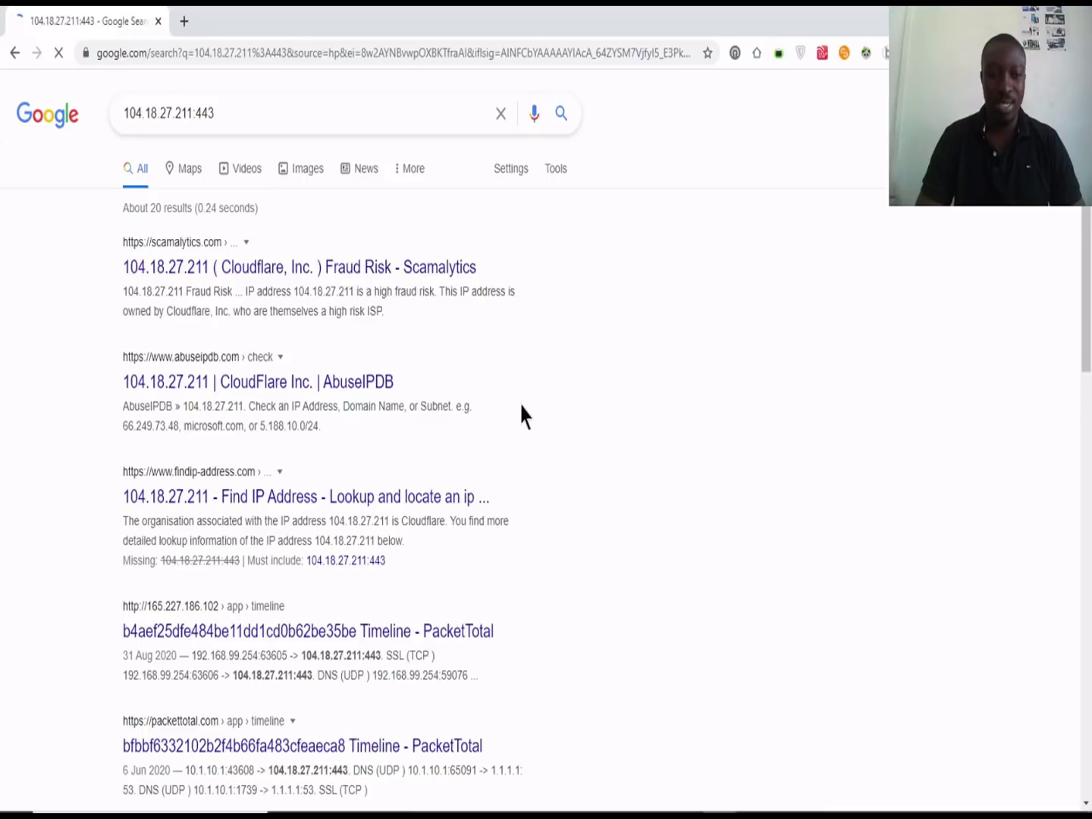
{"action": "left_click", "coordinate": [245, 268]}
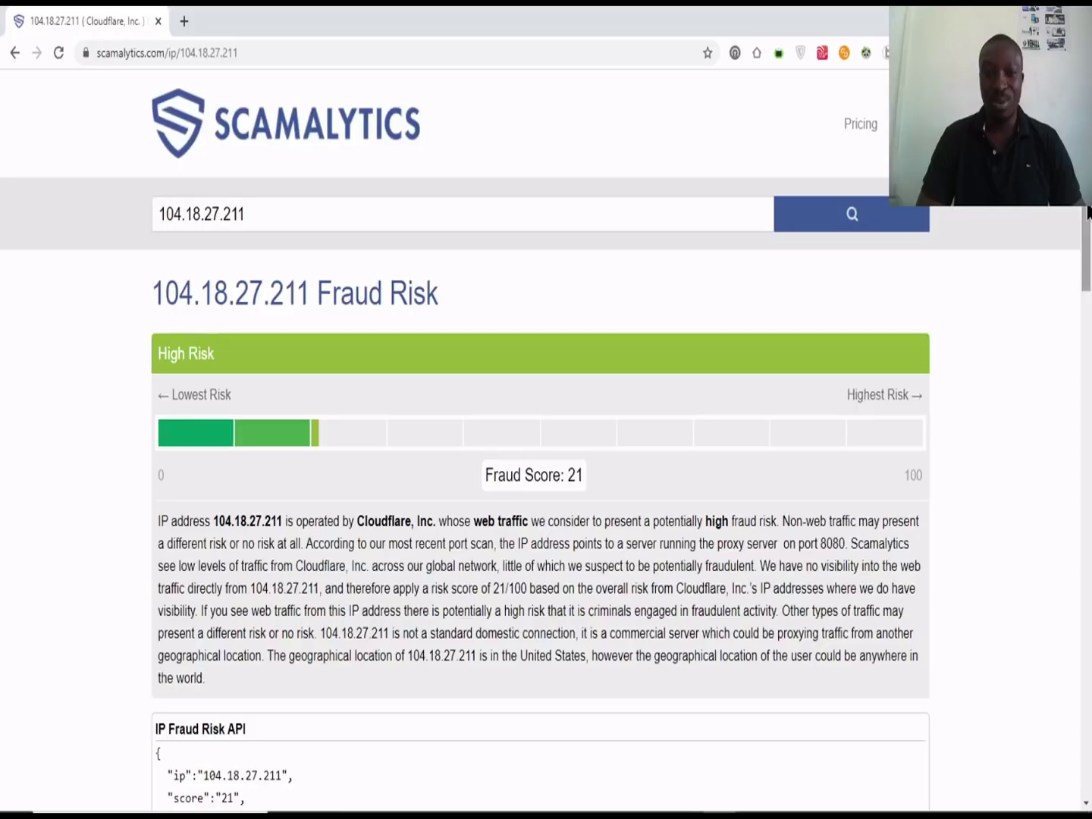
Step: Scroll through the Scamalytics report's Operator, Location, Port Scan and Proxies sections
{"action": "left_click_drag", "start_coordinate": [1088, 212], "coordinate": [1090, 288]}
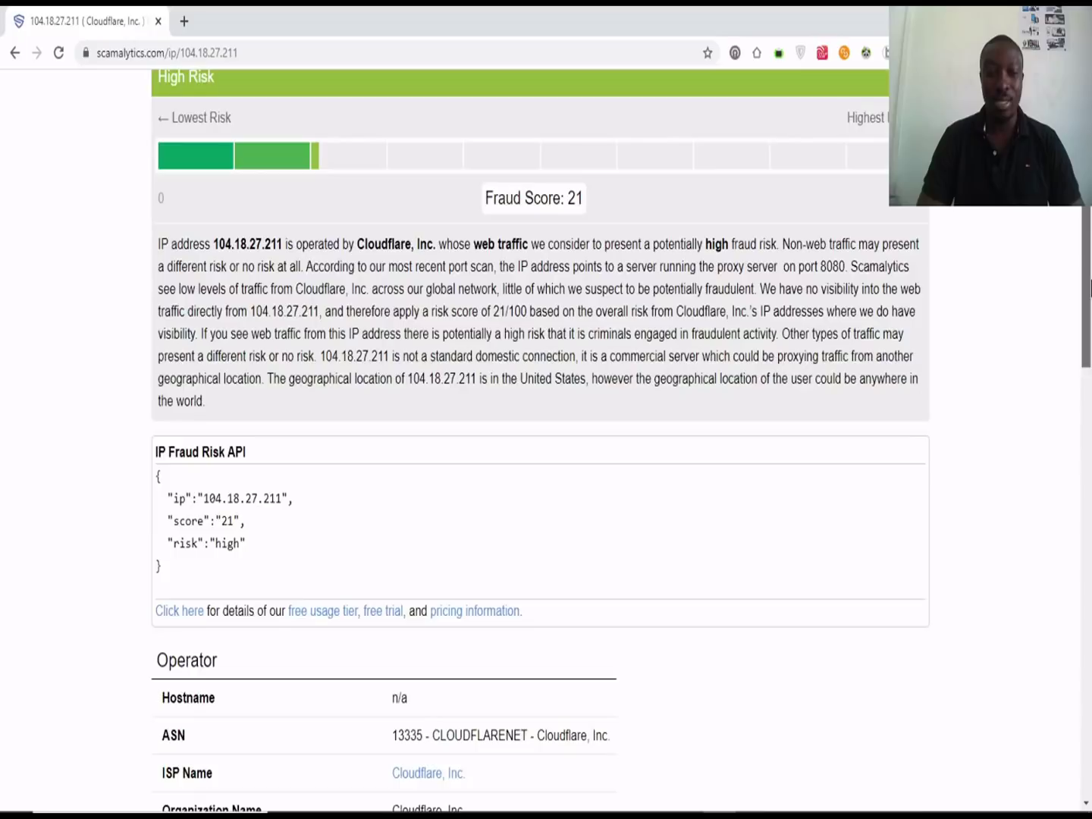
{"action": "left_click_drag", "start_coordinate": [1090, 289], "coordinate": [1090, 374]}
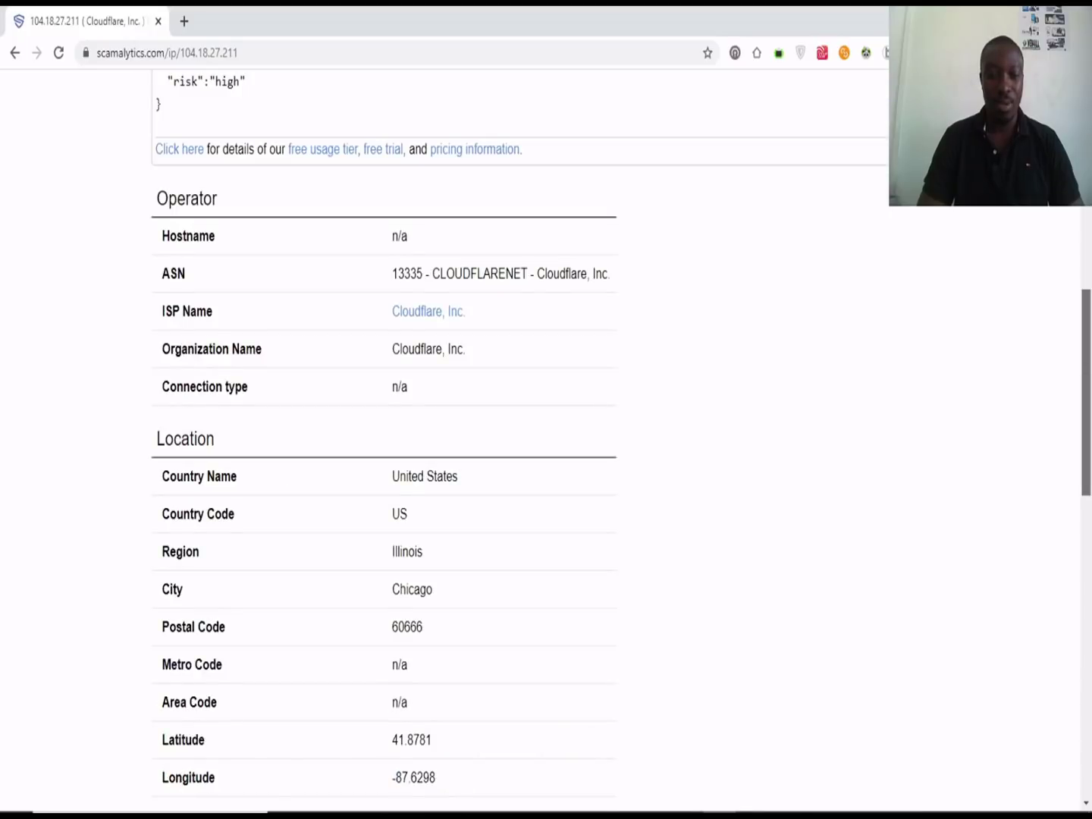
{"action": "left_click_drag", "start_coordinate": [1090, 374], "coordinate": [1088, 559]}
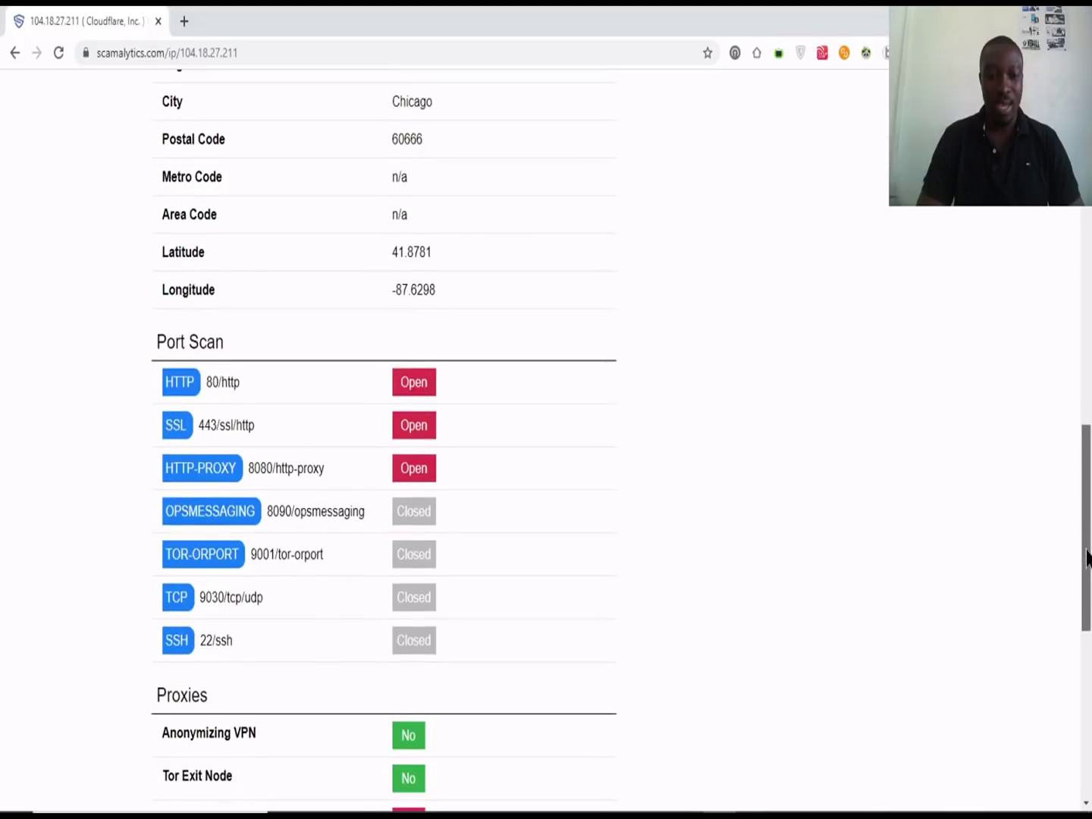
{"action": "left_click_drag", "start_coordinate": [1088, 559], "coordinate": [1087, 152]}
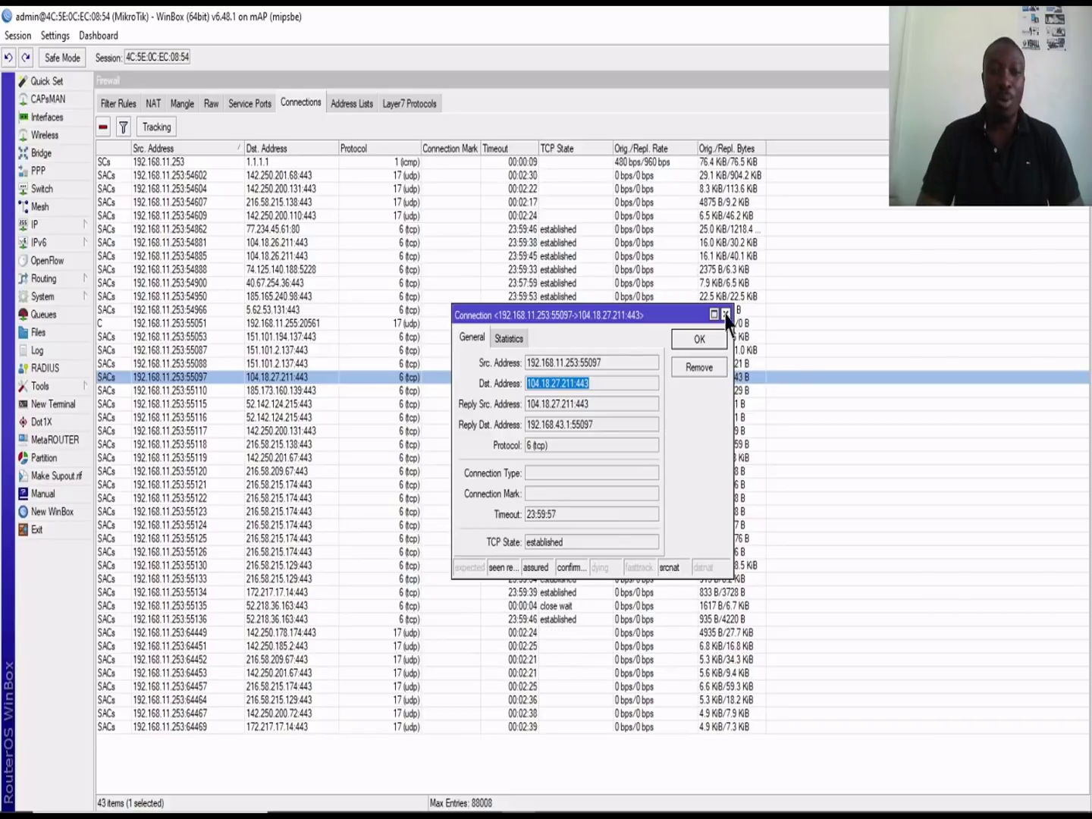
Step: Close the connection details, check then close the Interface List, and open Wireless Tables
{"action": "left_click", "coordinate": [725, 314]}
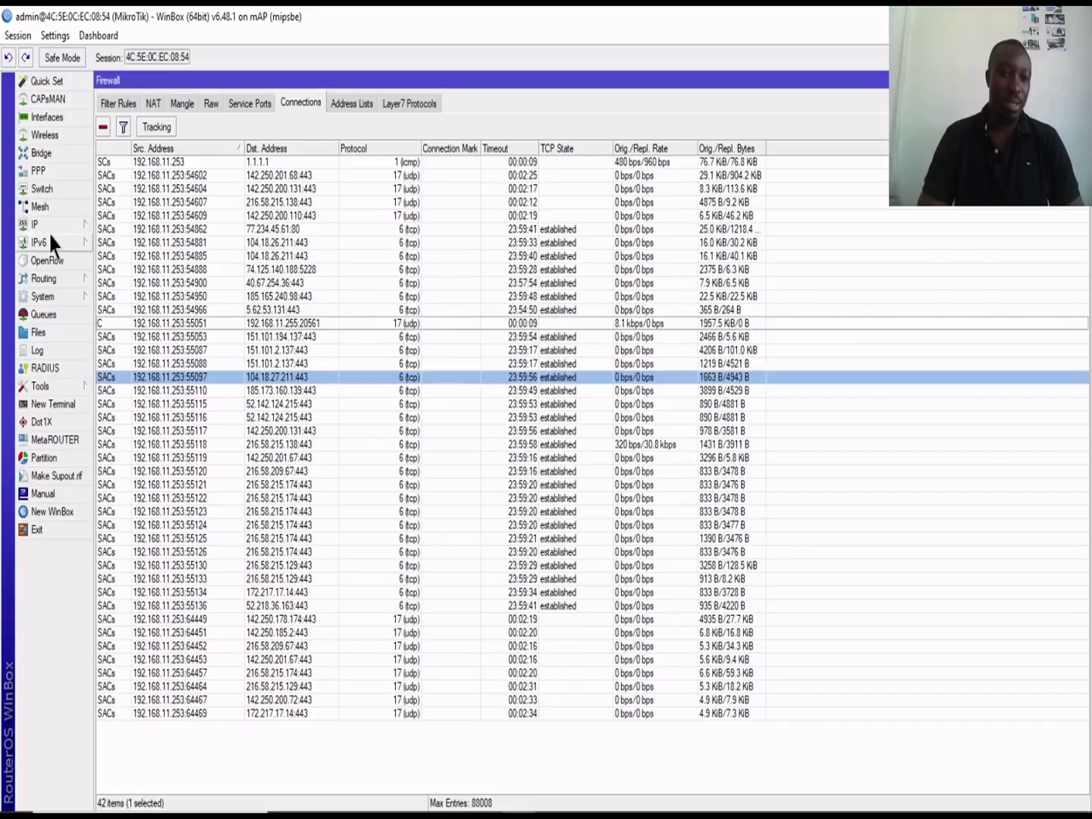
{"action": "left_click", "coordinate": [56, 118]}
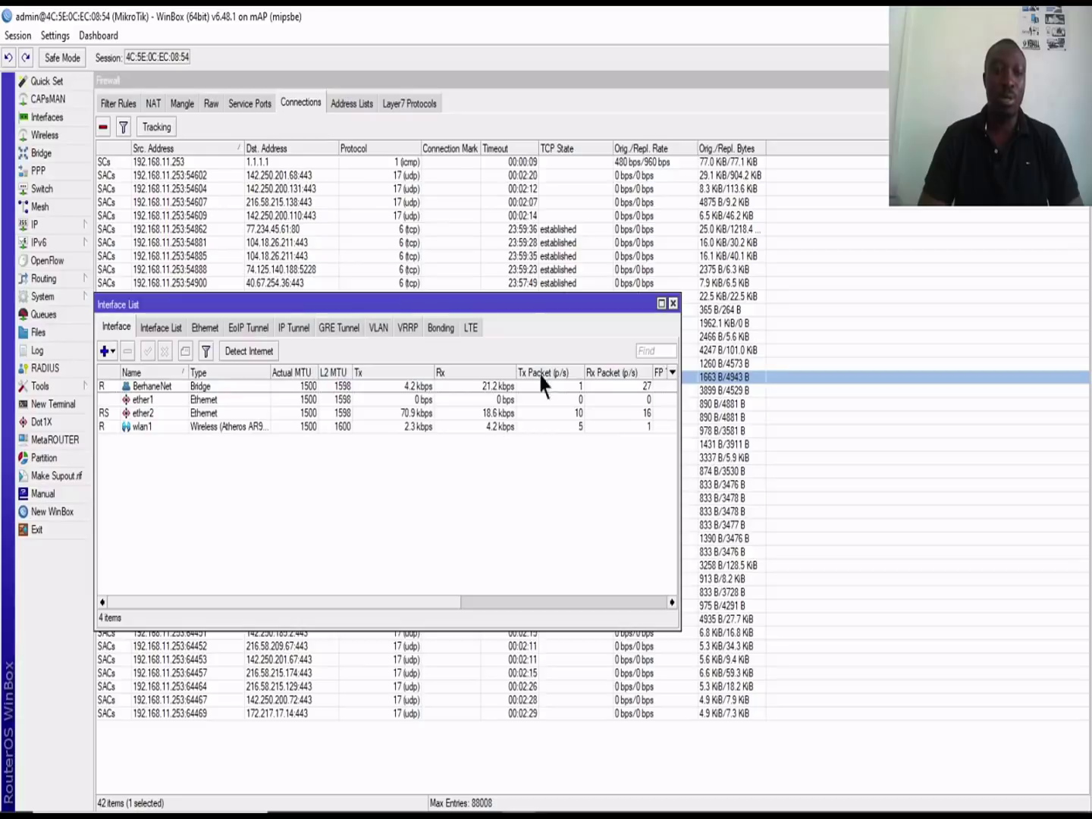
{"action": "left_click", "coordinate": [673, 303]}
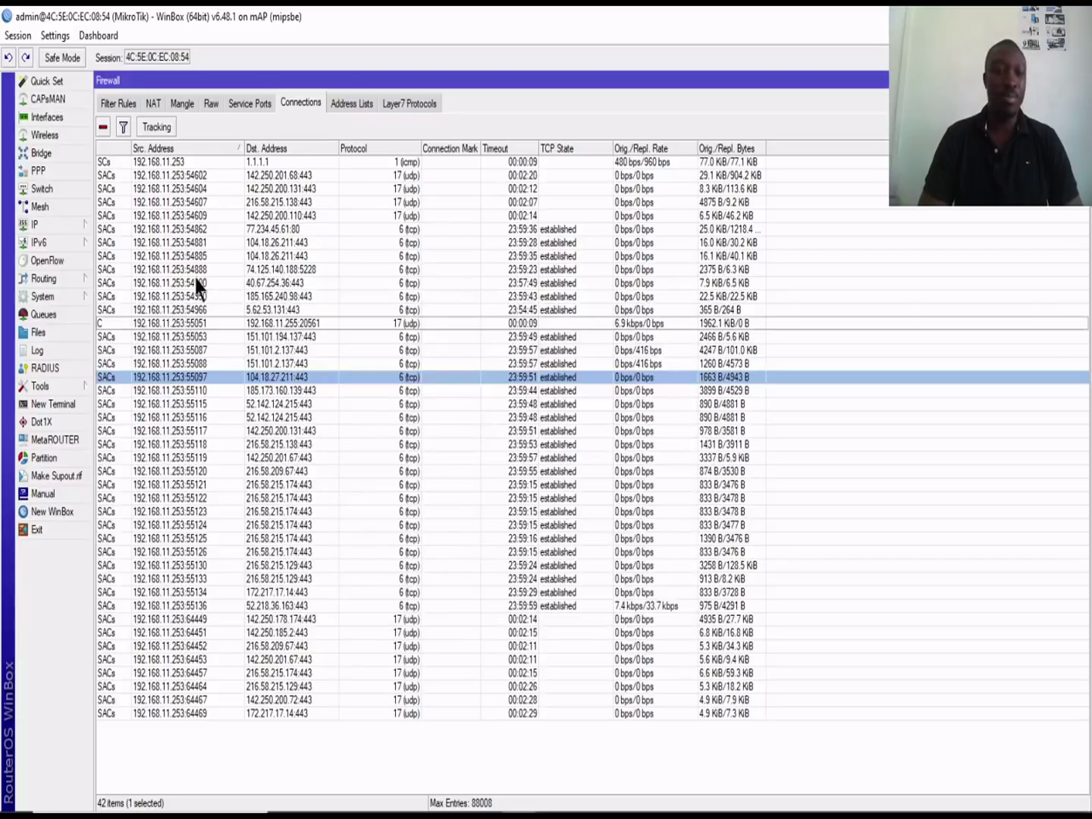
{"action": "left_click", "coordinate": [44, 135]}
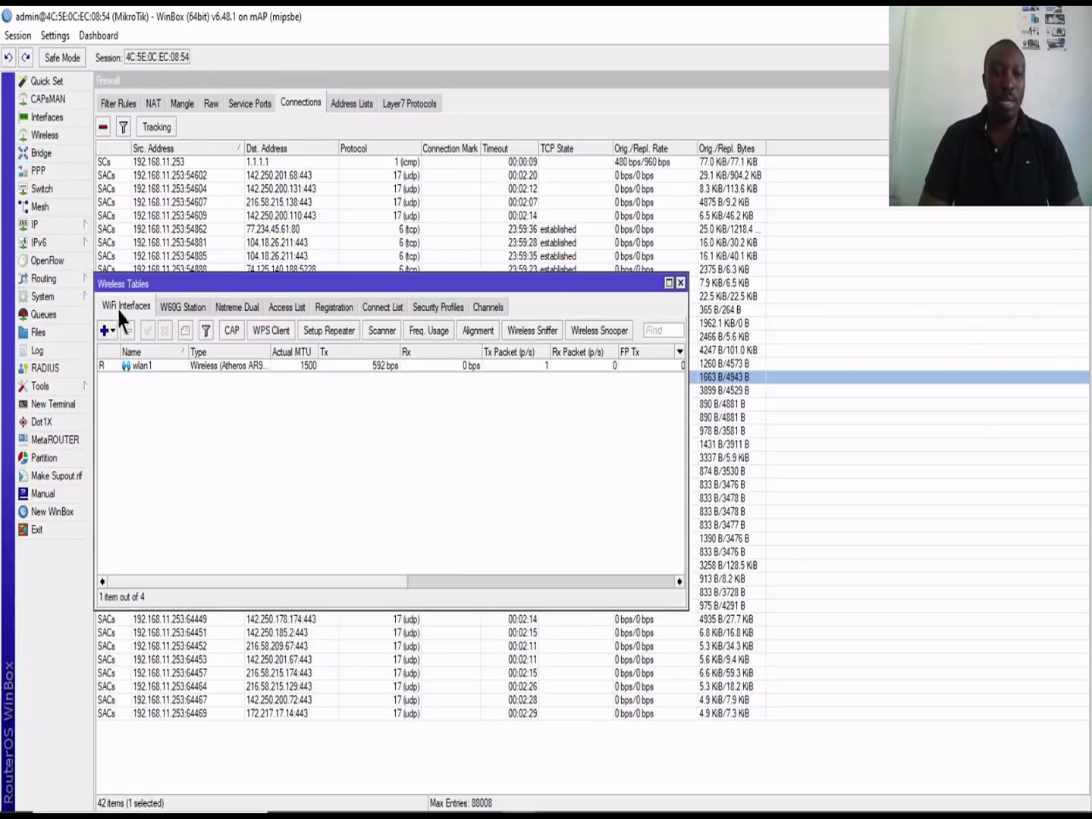
Step: Inspect wlan1's 17.9 MiB received total on its Traffic tab, close it, and move Wireless Tables aside
{"action": "double_click", "coordinate": [170, 366]}
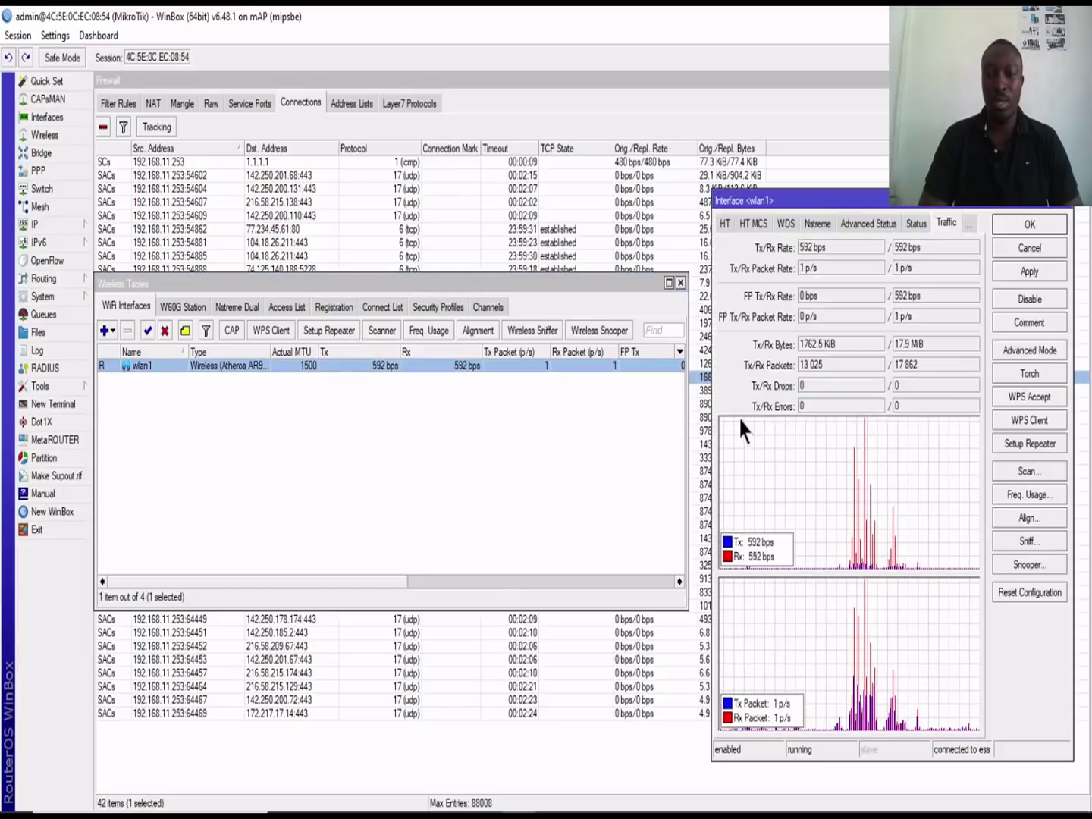
{"action": "left_click", "coordinate": [920, 345]}
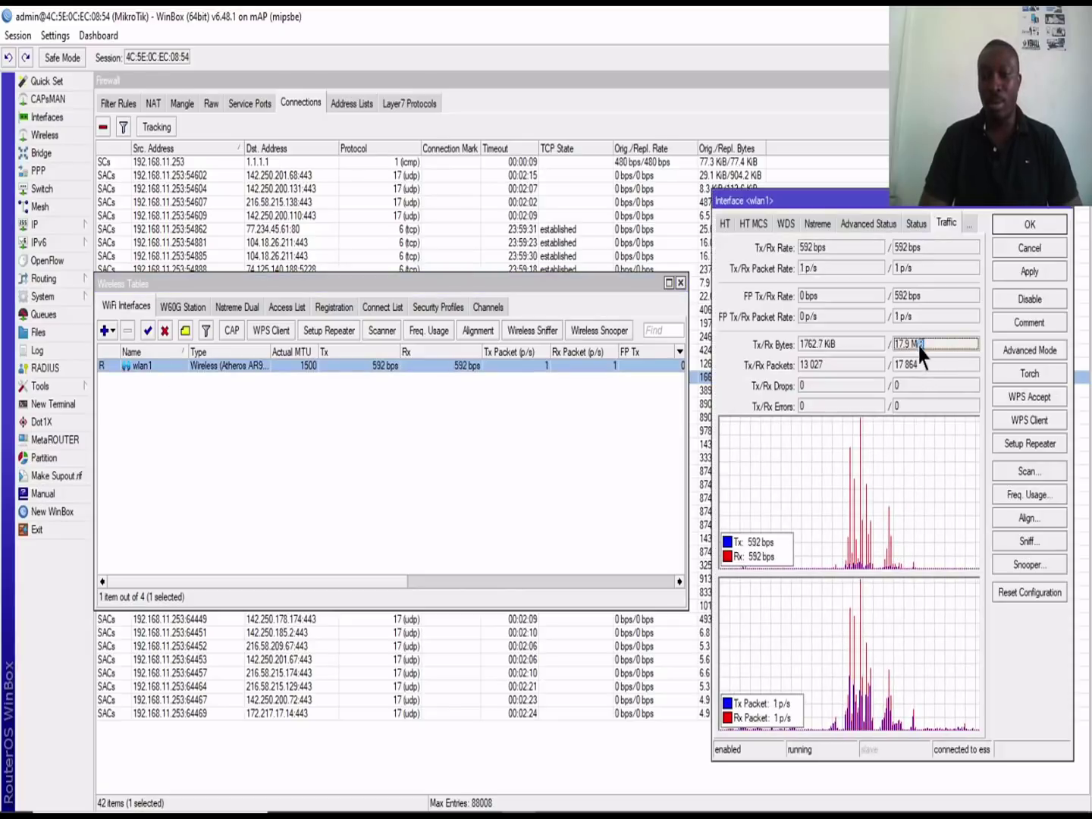
{"action": "left_click_drag", "start_coordinate": [919, 343], "coordinate": [896, 345]}
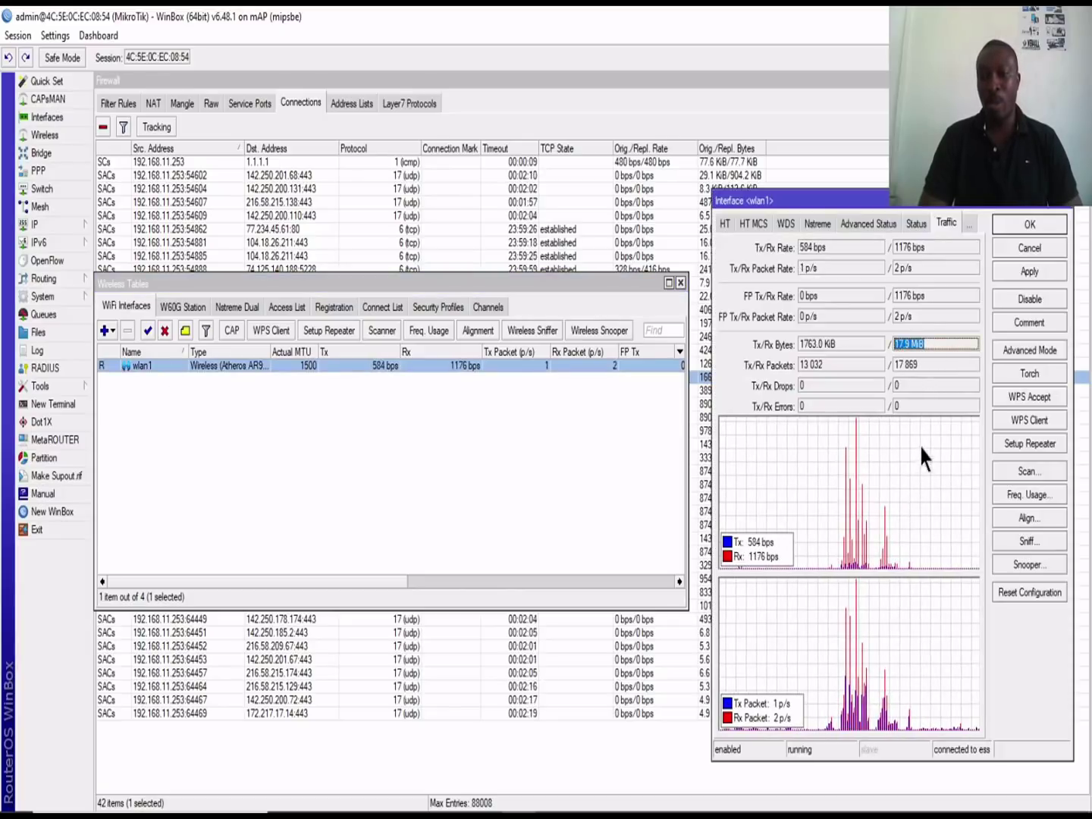
{"action": "left_click", "coordinate": [927, 343]}
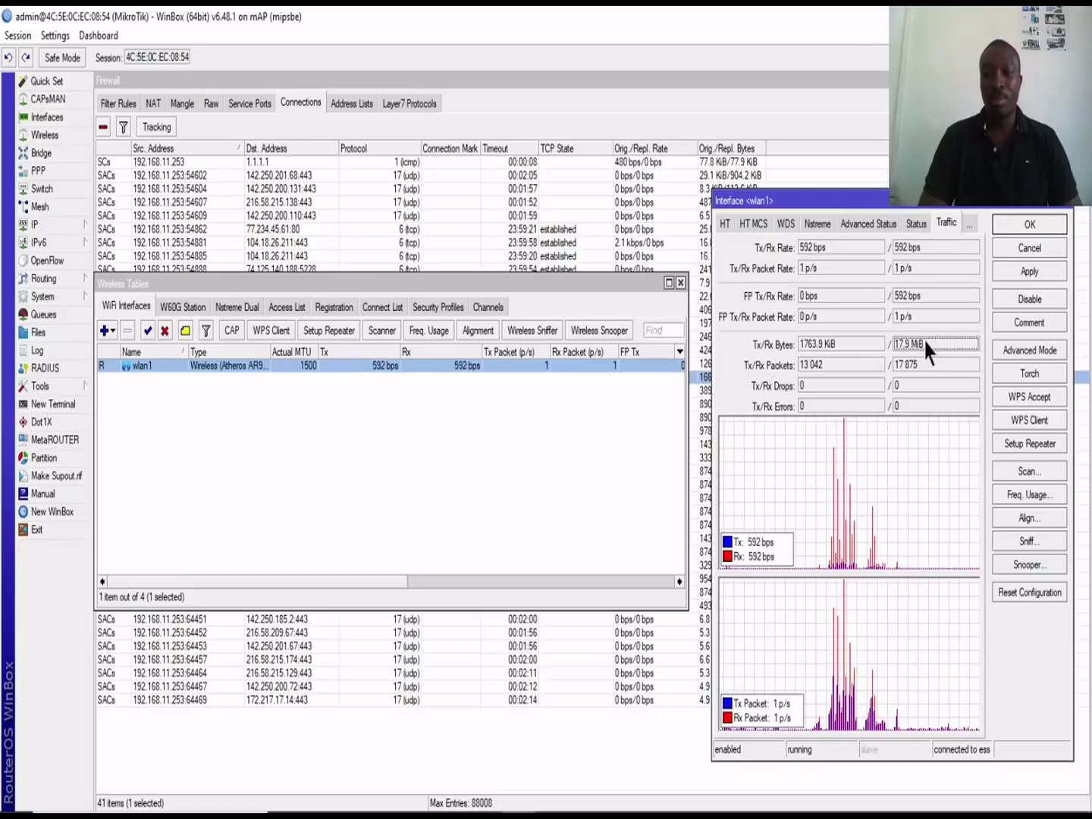
{"action": "double_click", "coordinate": [925, 343]}
{"action": "left_click", "coordinate": [924, 344]}
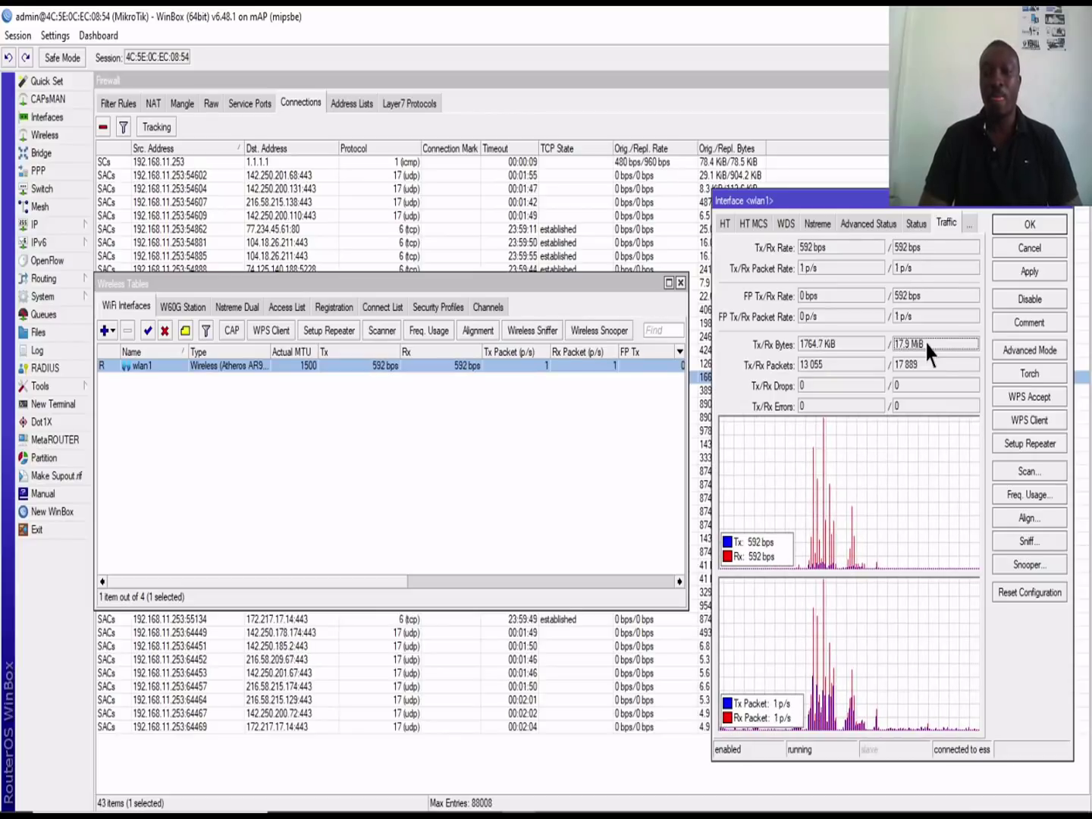
{"action": "left_click_drag", "start_coordinate": [931, 352], "coordinate": [805, 345]}
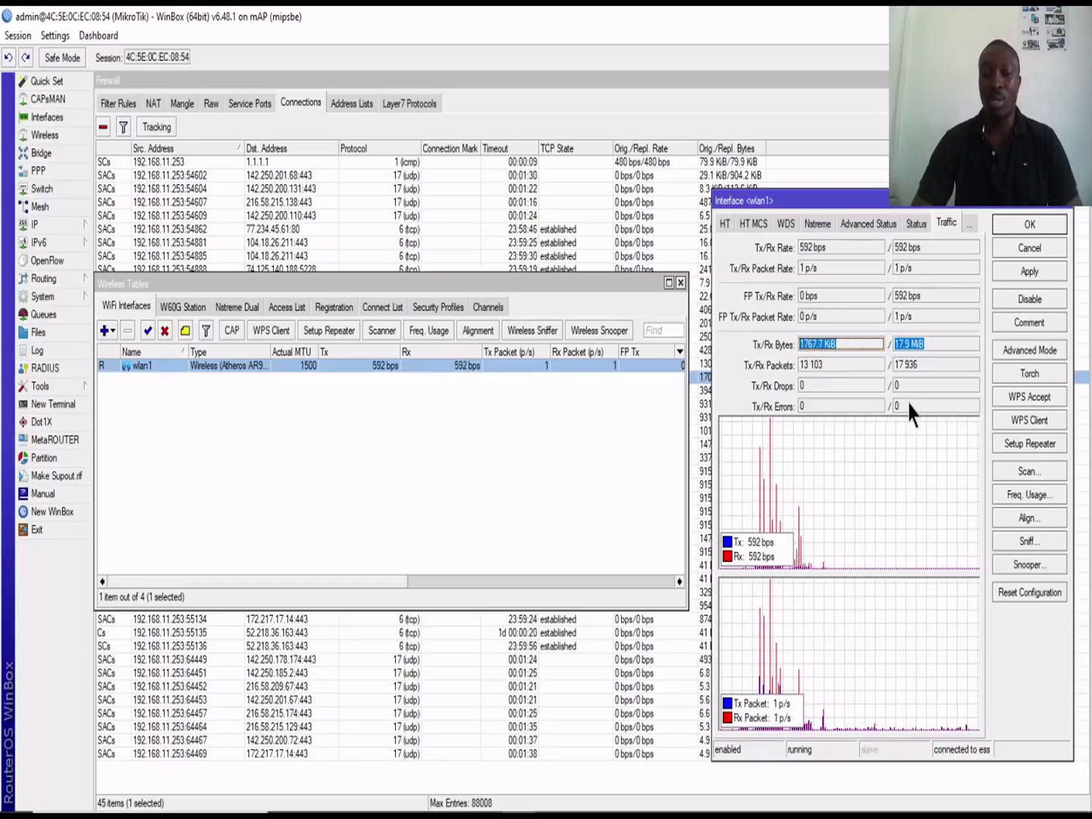
{"action": "left_click", "coordinate": [930, 343]}
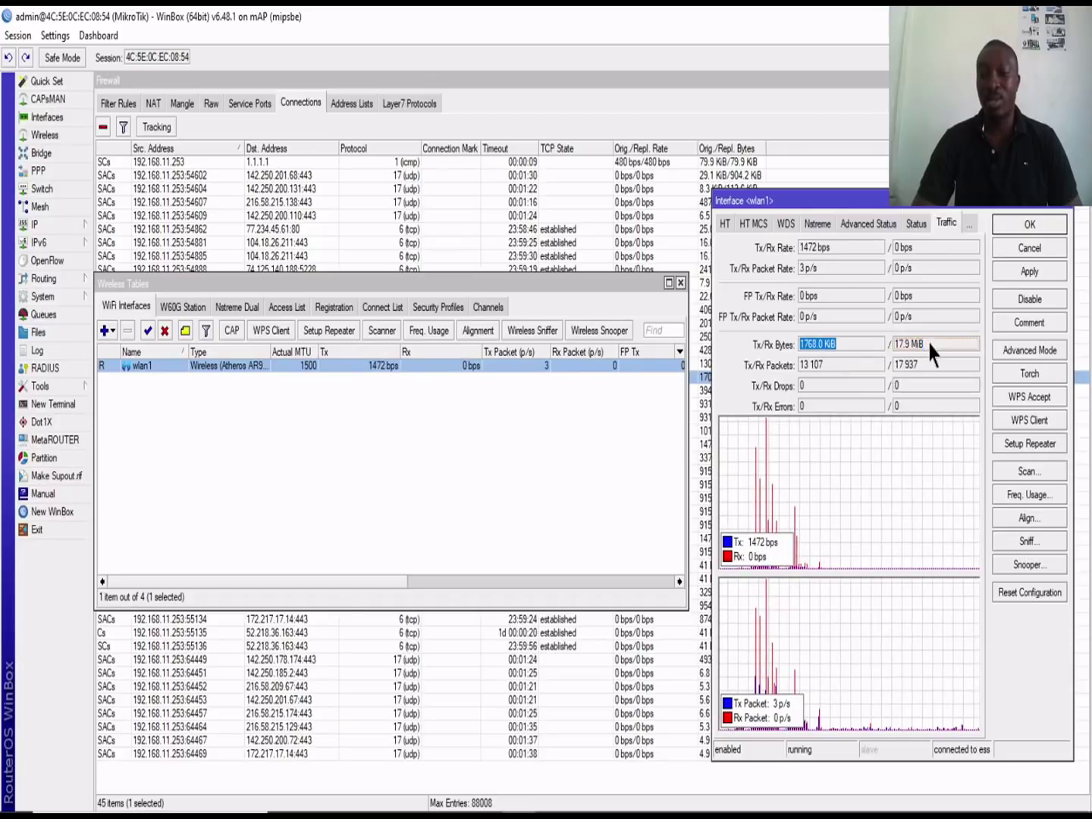
{"action": "left_click", "coordinate": [1069, 205]}
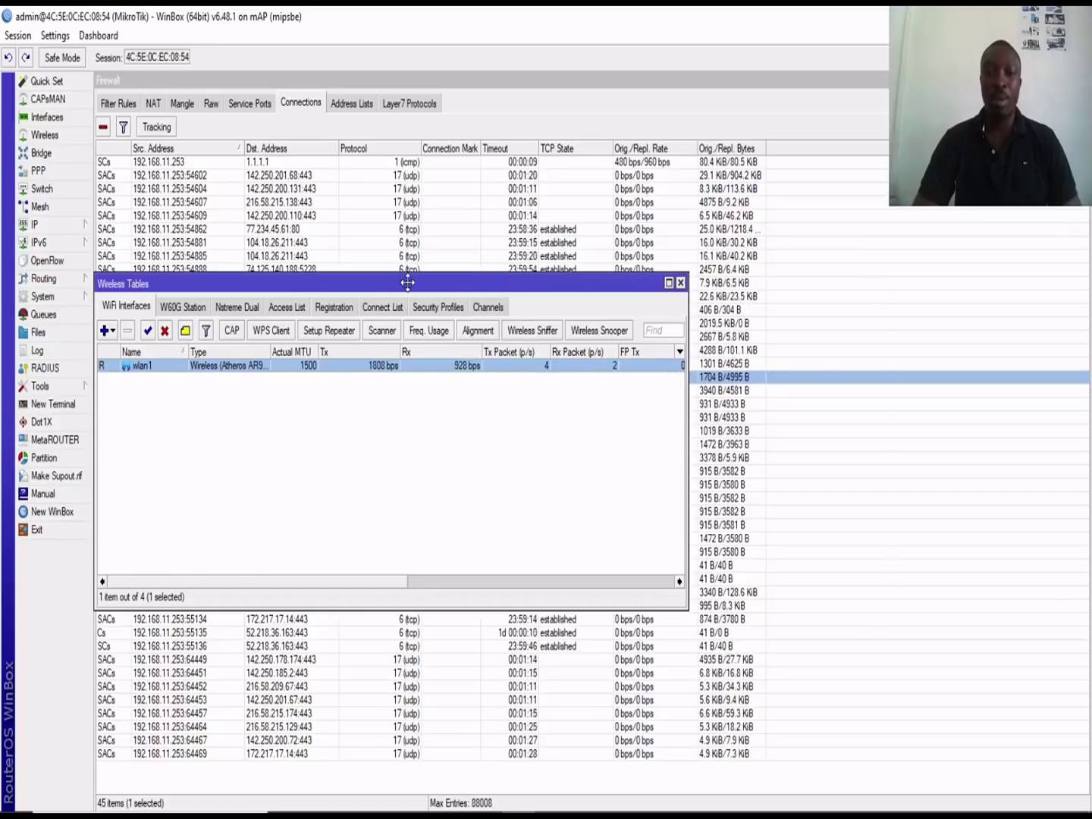
{"action": "left_click_drag", "start_coordinate": [408, 283], "coordinate": [700, 194]}
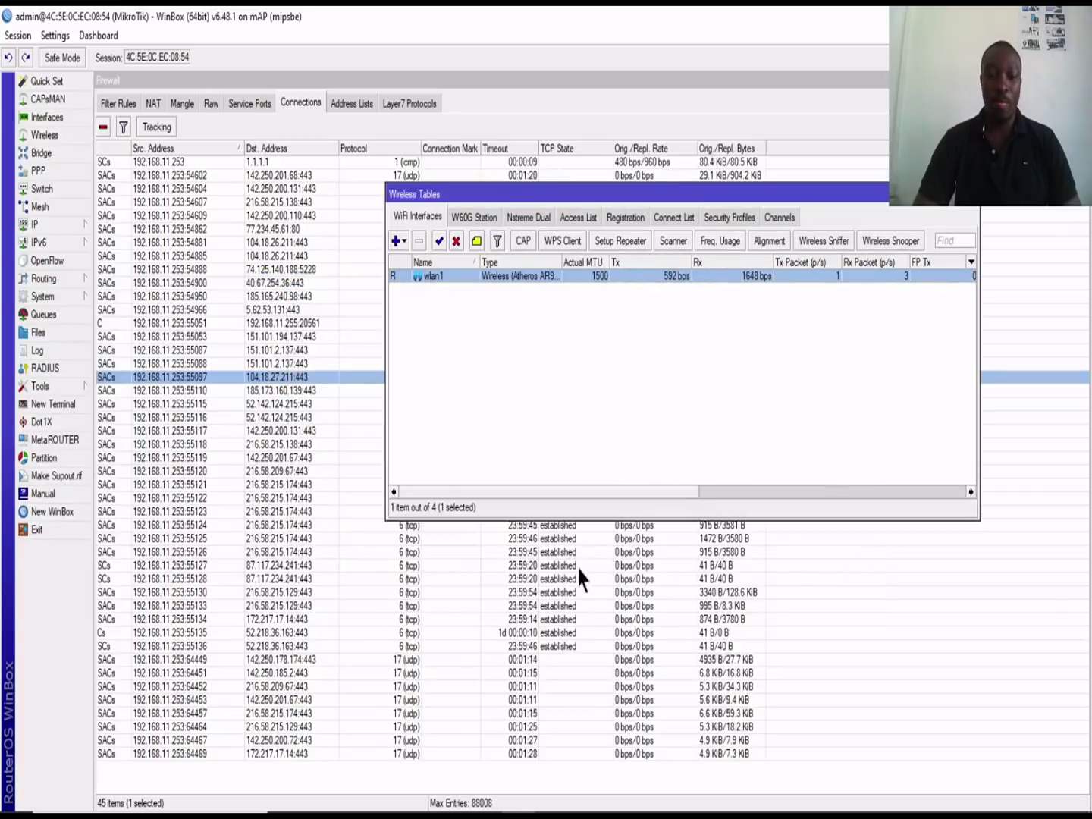
Step: Close the wireless interfaces list and bring up System > Watchdog
{"action": "left_click", "coordinate": [564, 413]}
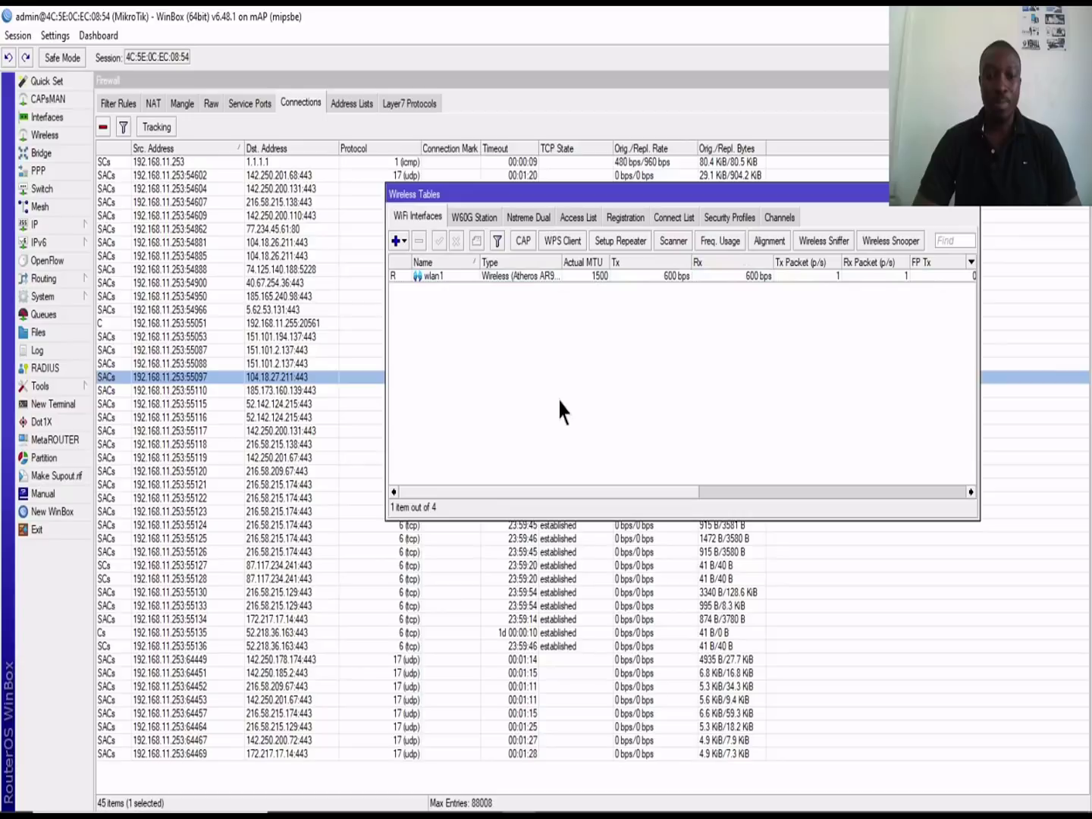
{"action": "left_click", "coordinate": [973, 198]}
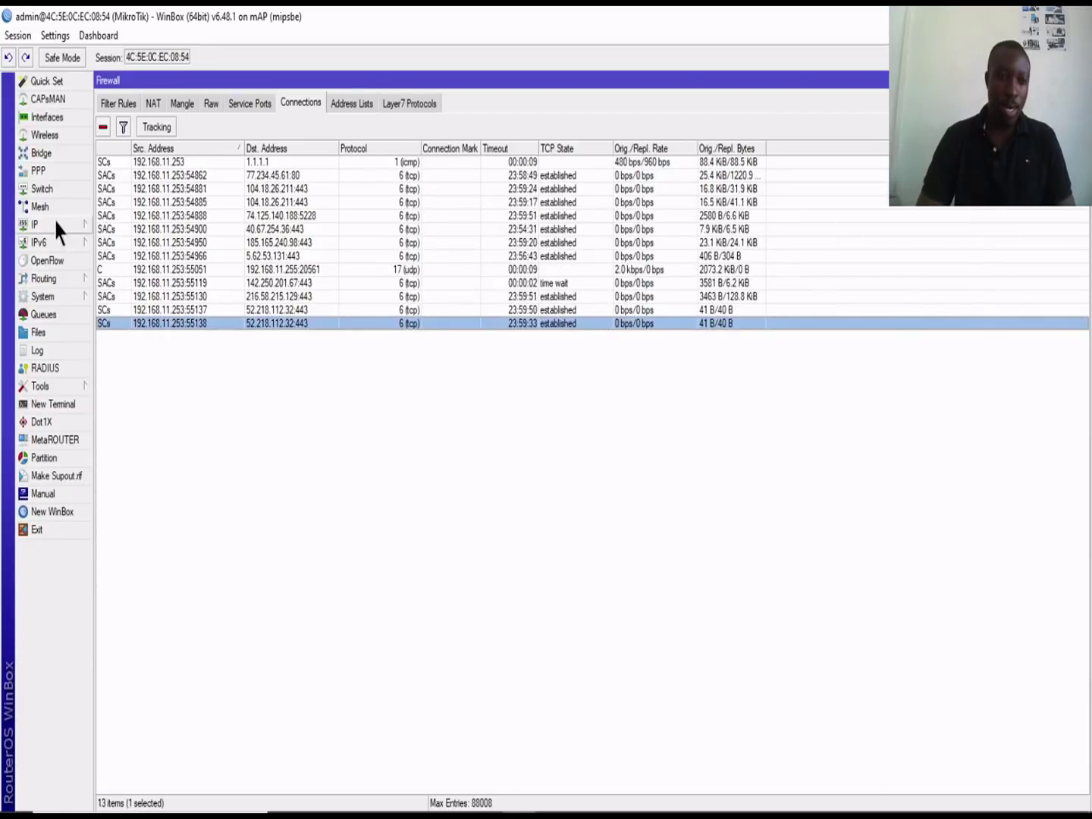
{"action": "left_click", "coordinate": [60, 226]}
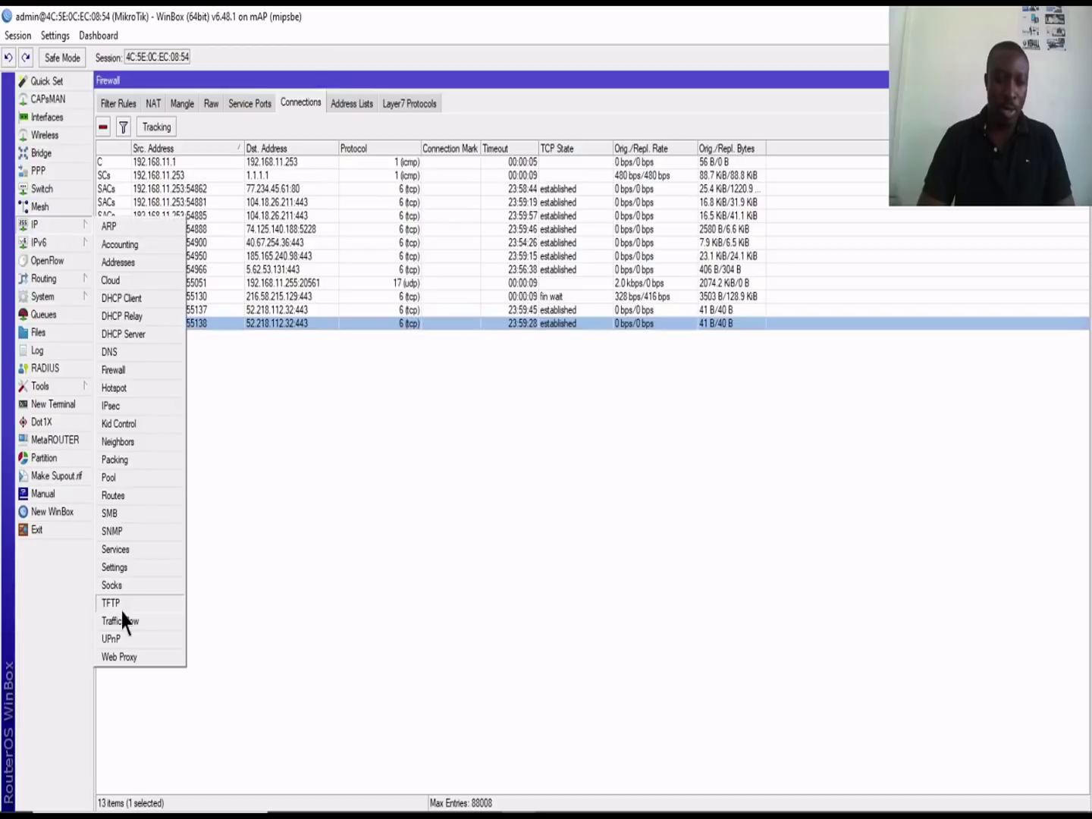
{"action": "left_click", "coordinate": [70, 296]}
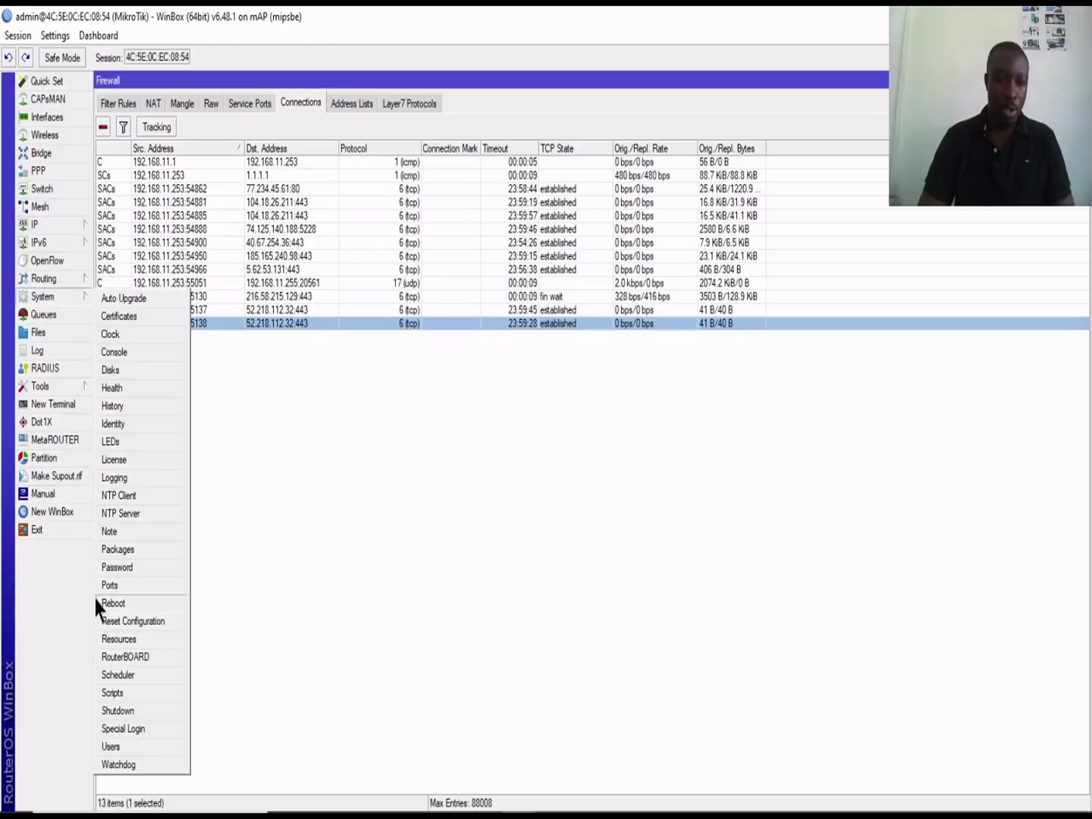
{"action": "left_click", "coordinate": [122, 764]}
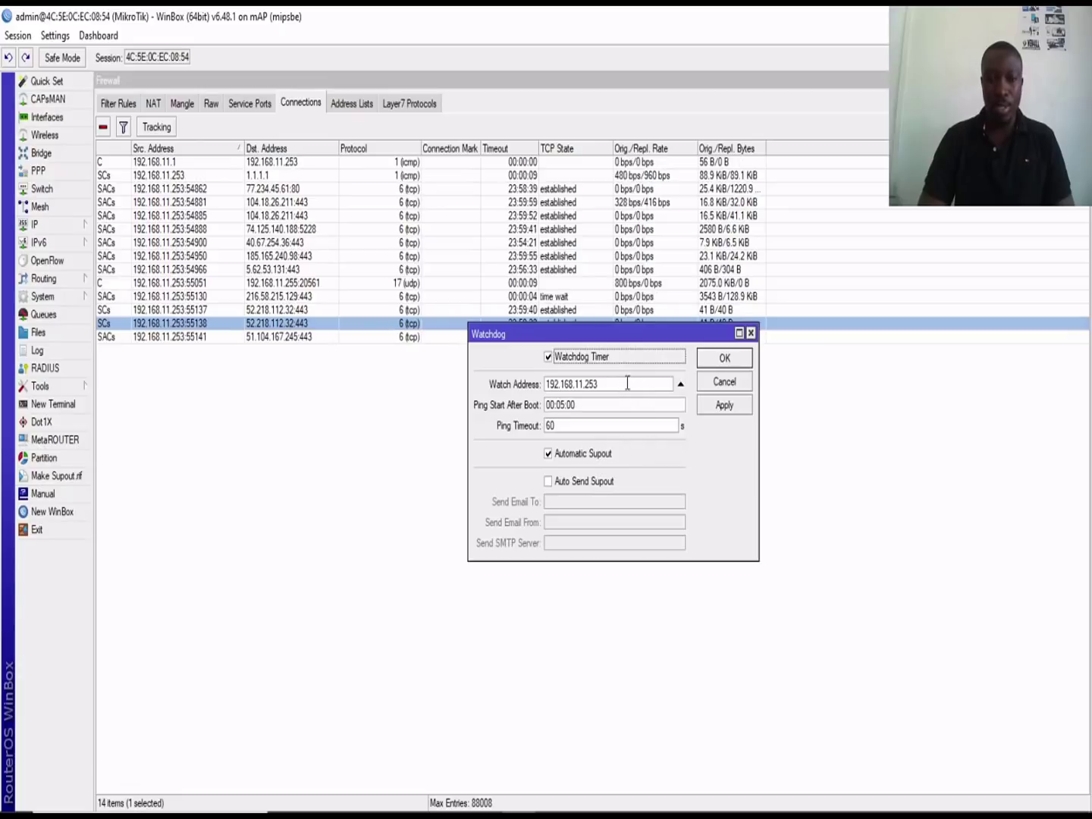
Step: Review the 192.168.11.253 watch address and the Auto Send Supout e-mail options
{"action": "left_click", "coordinate": [612, 384]}
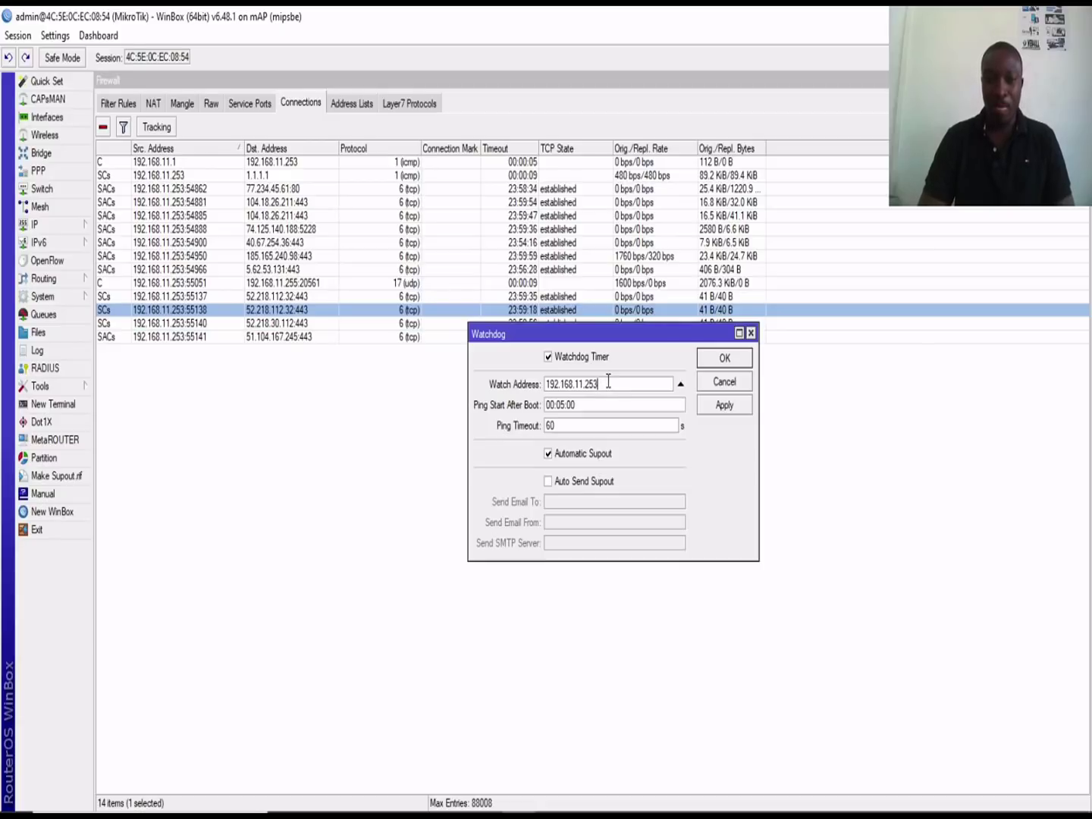
{"action": "left_click_drag", "start_coordinate": [612, 383], "coordinate": [545, 385]}
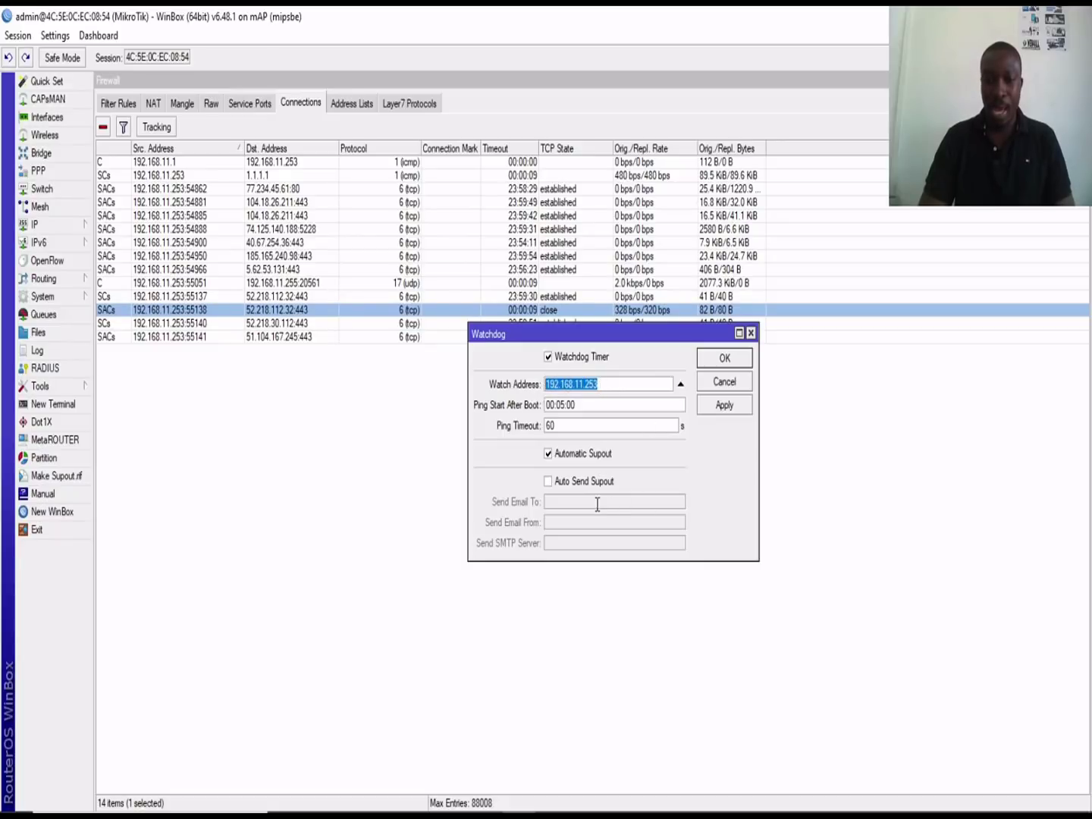
{"action": "left_click", "coordinate": [548, 482]}
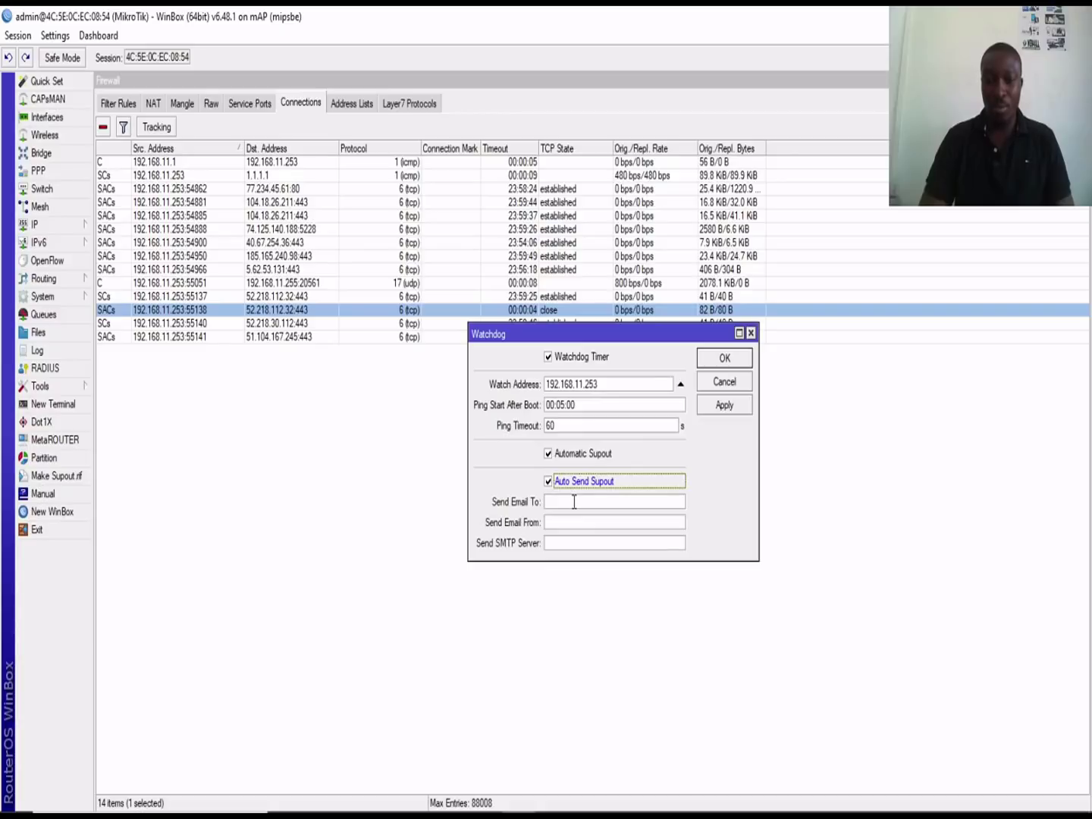
{"action": "left_click", "coordinate": [574, 502]}
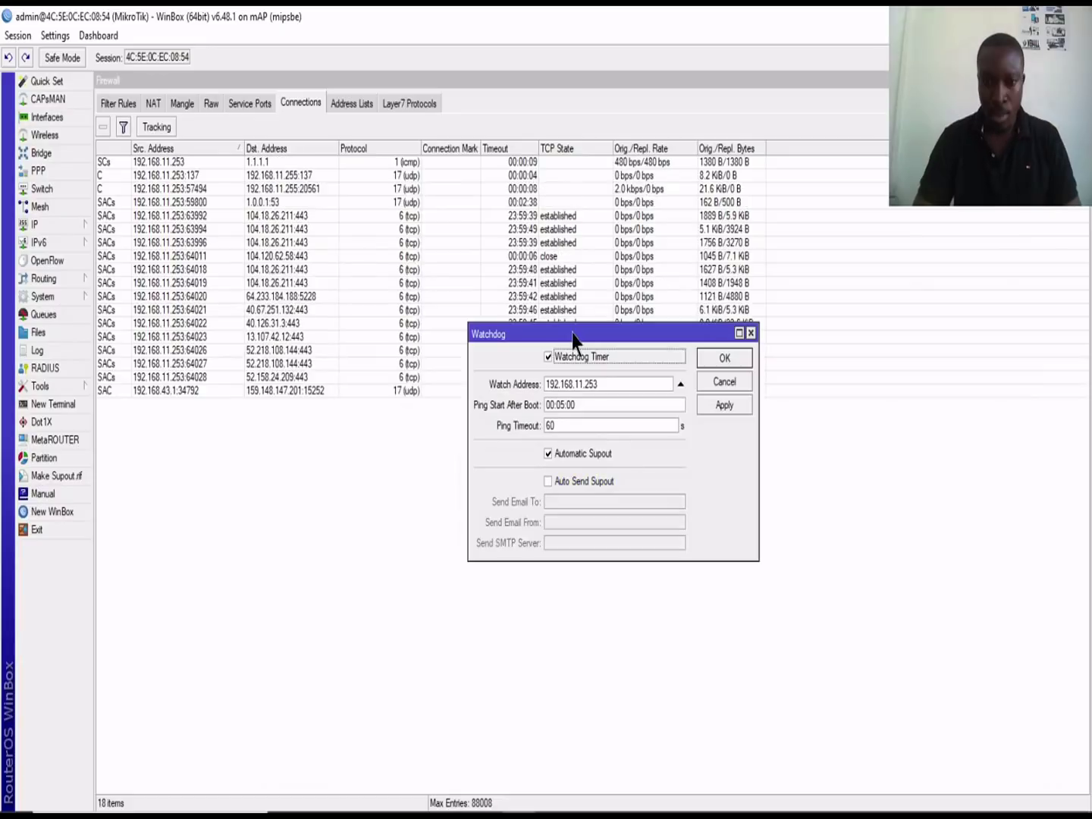
{"action": "left_click_drag", "start_coordinate": [573, 339], "coordinate": [609, 309]}
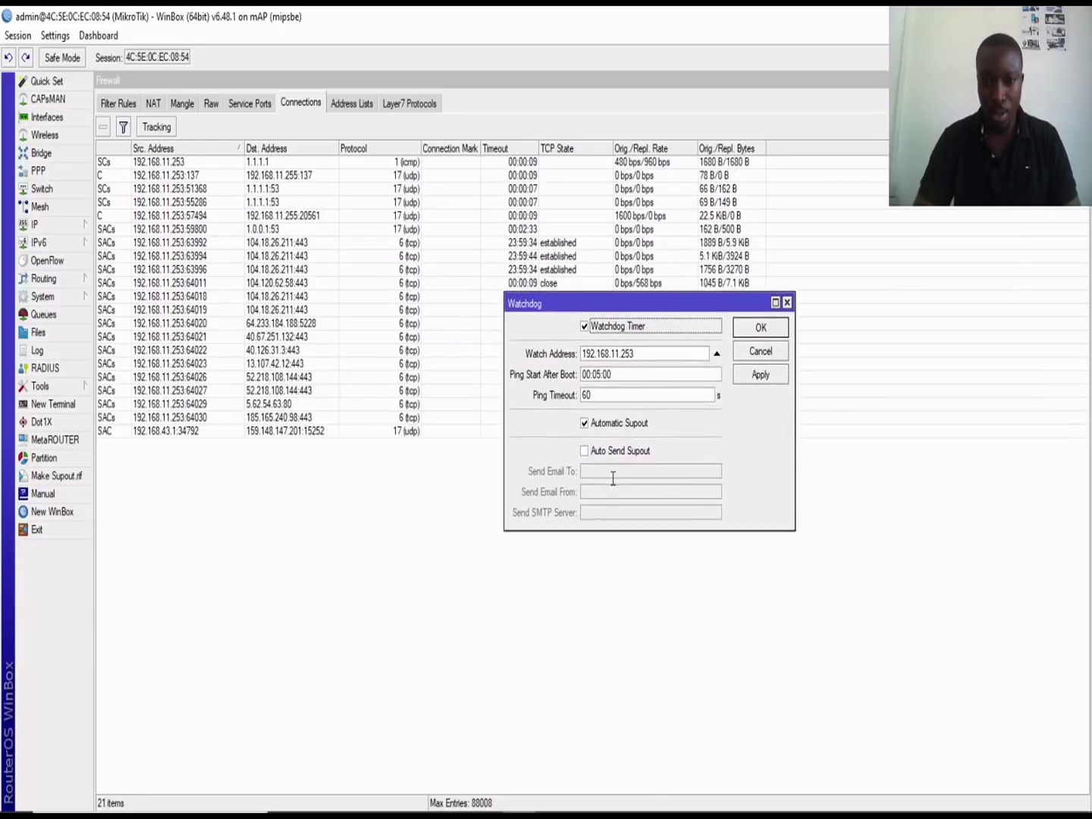
Step: Enable Auto Send Supout and change the watch address to 192.168.11.0
{"action": "left_click", "coordinate": [585, 452]}
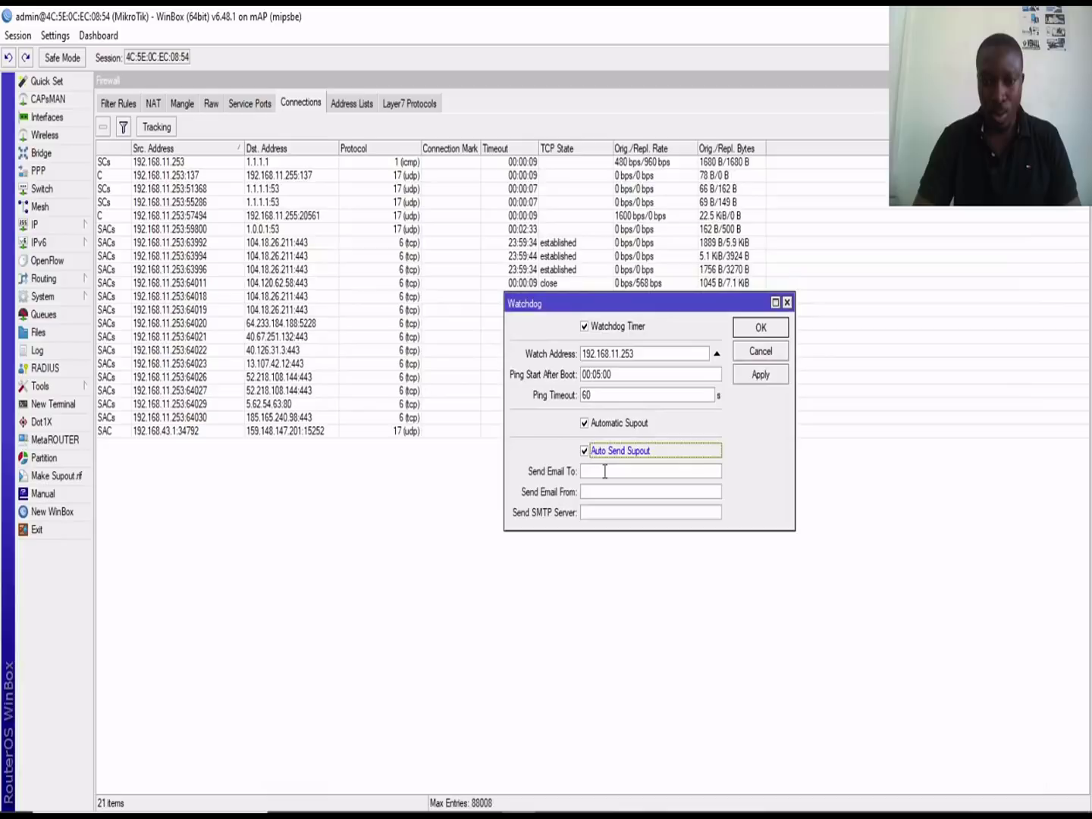
{"action": "left_click", "coordinate": [604, 473]}
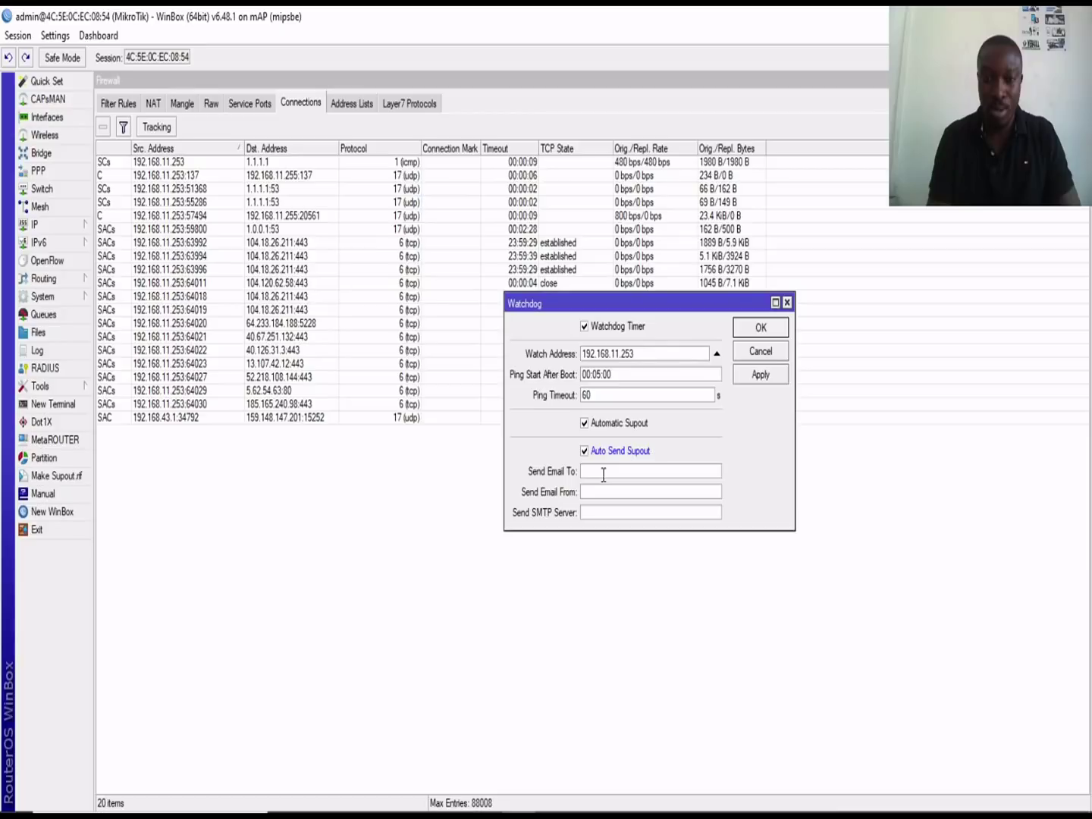
{"action": "left_click", "coordinate": [679, 354]}
{"action": "key", "text": "BackSpace"}
{"action": "key", "text": "BackSpace"}
{"action": "key", "text": "BackSpace"}
{"action": "type", "text": "0"}
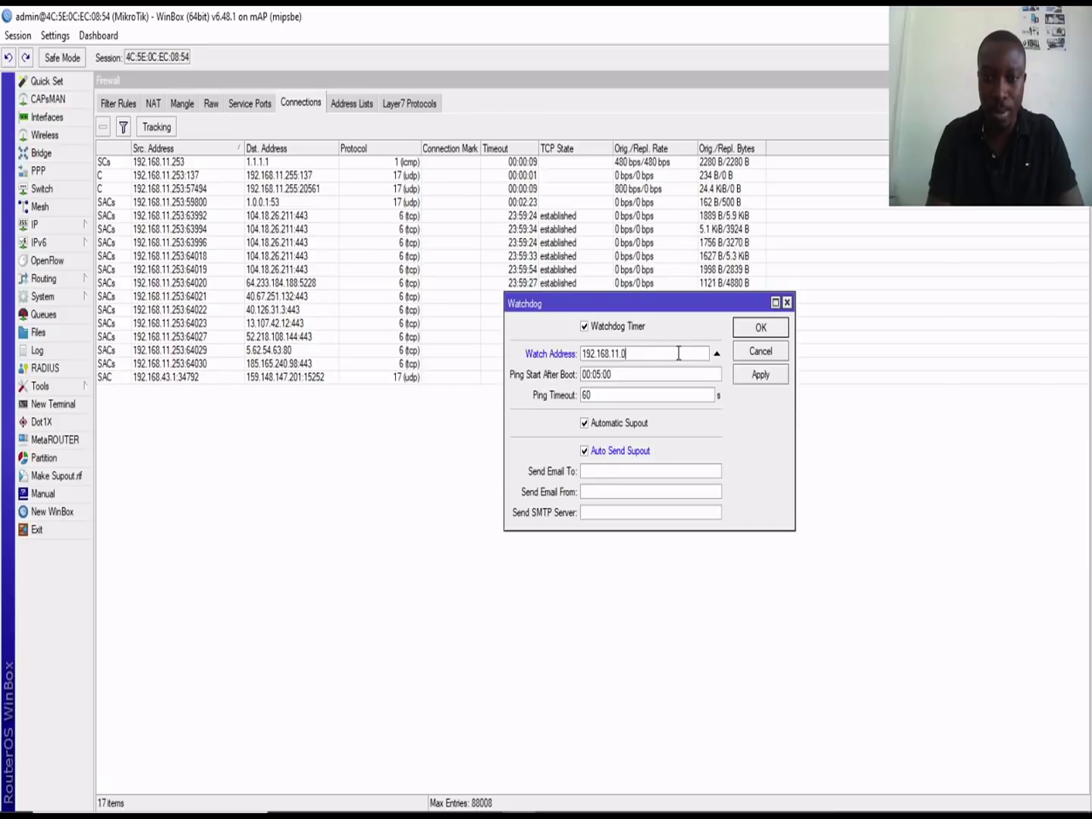
{"action": "type", "text": "/"}
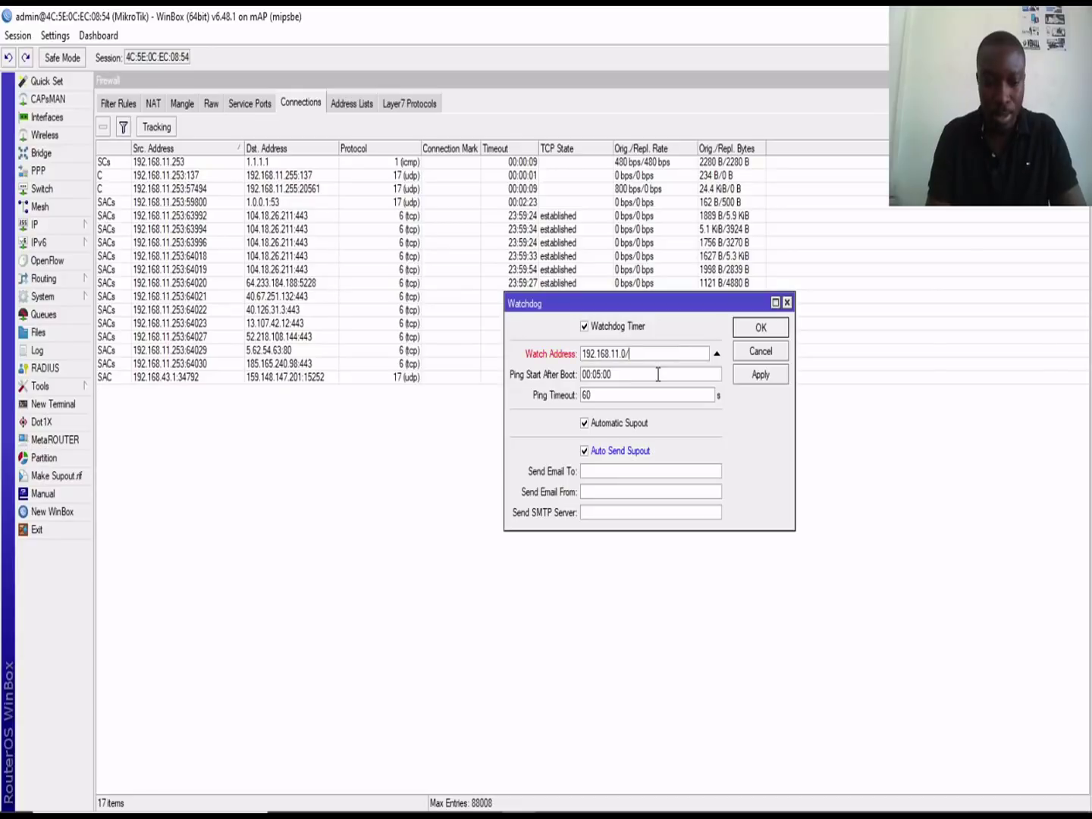
{"action": "key", "text": "BackSpace"}
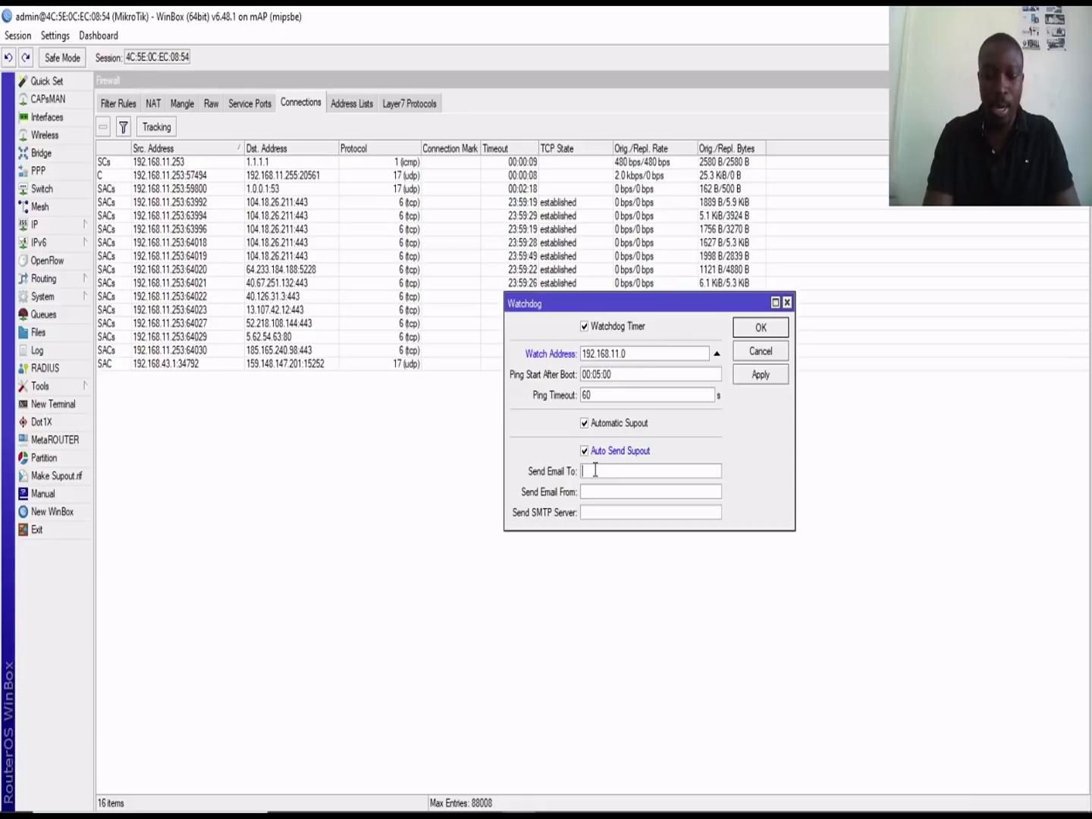
Step: Enter the recipient e-mail address in Send Email To, then check the SMTP server and sender fields
{"action": "left_click", "coordinate": [595, 471]}
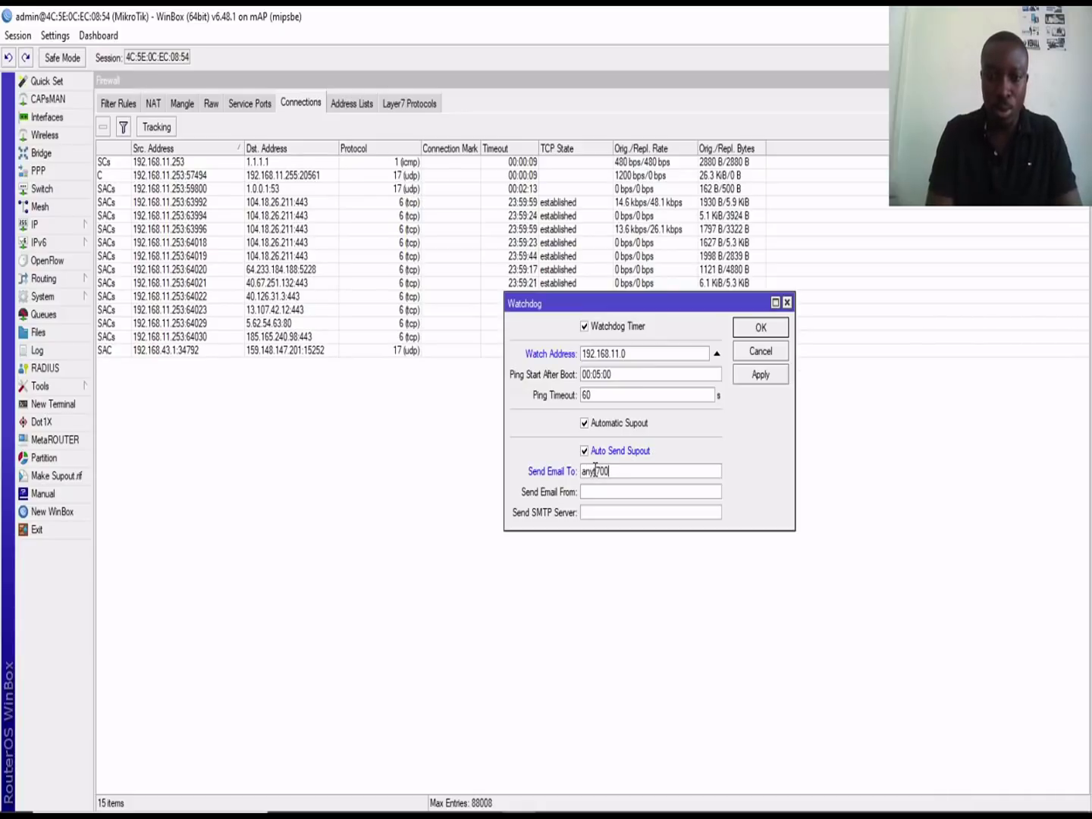
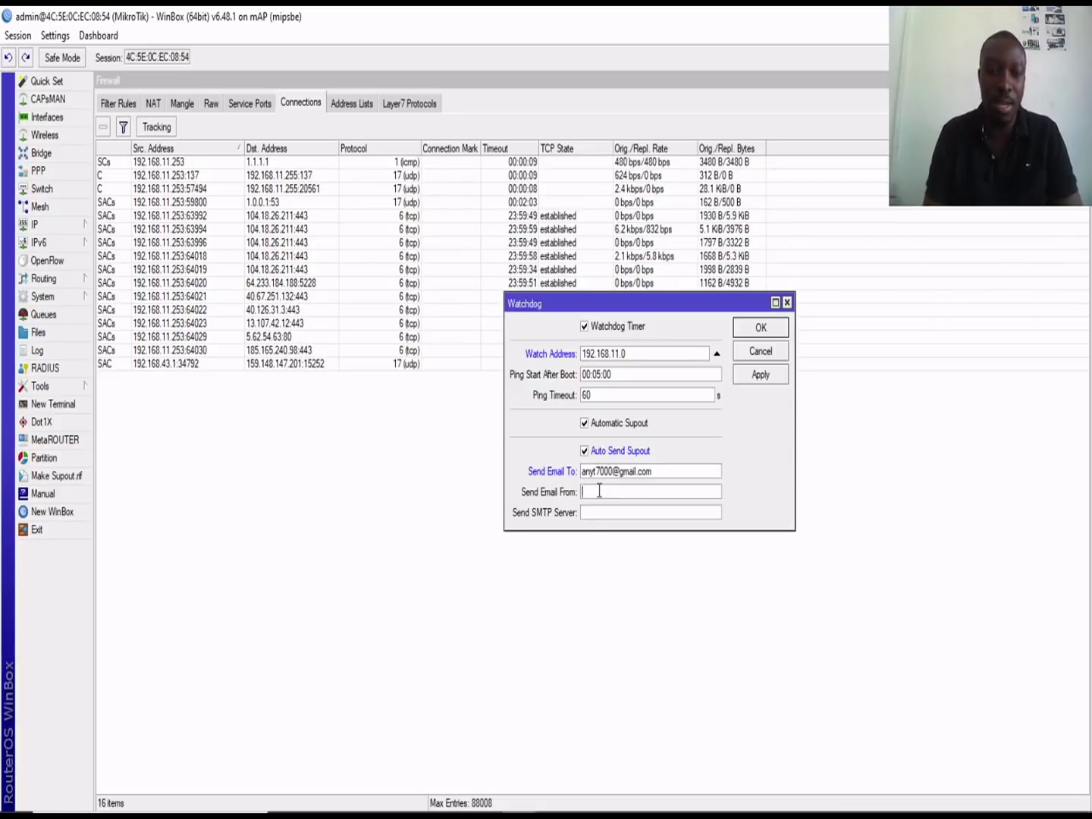
{"action": "left_click", "coordinate": [54, 226]}
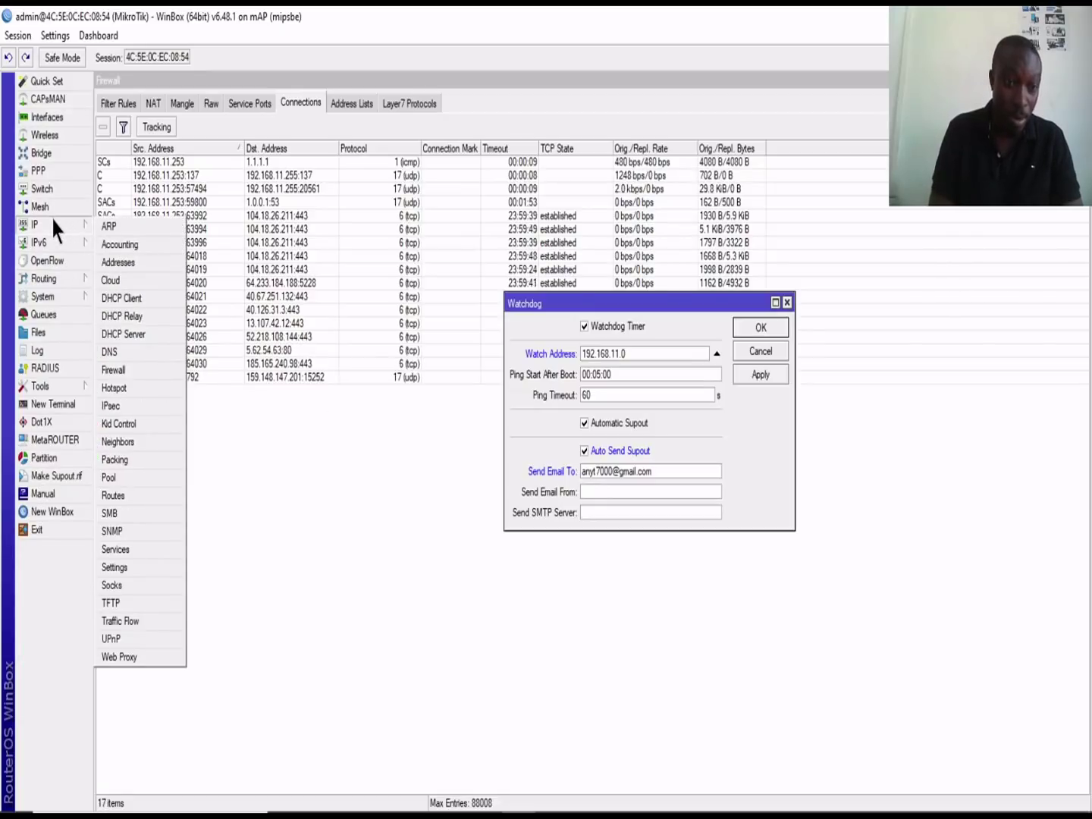
{"action": "left_click", "coordinate": [589, 514]}
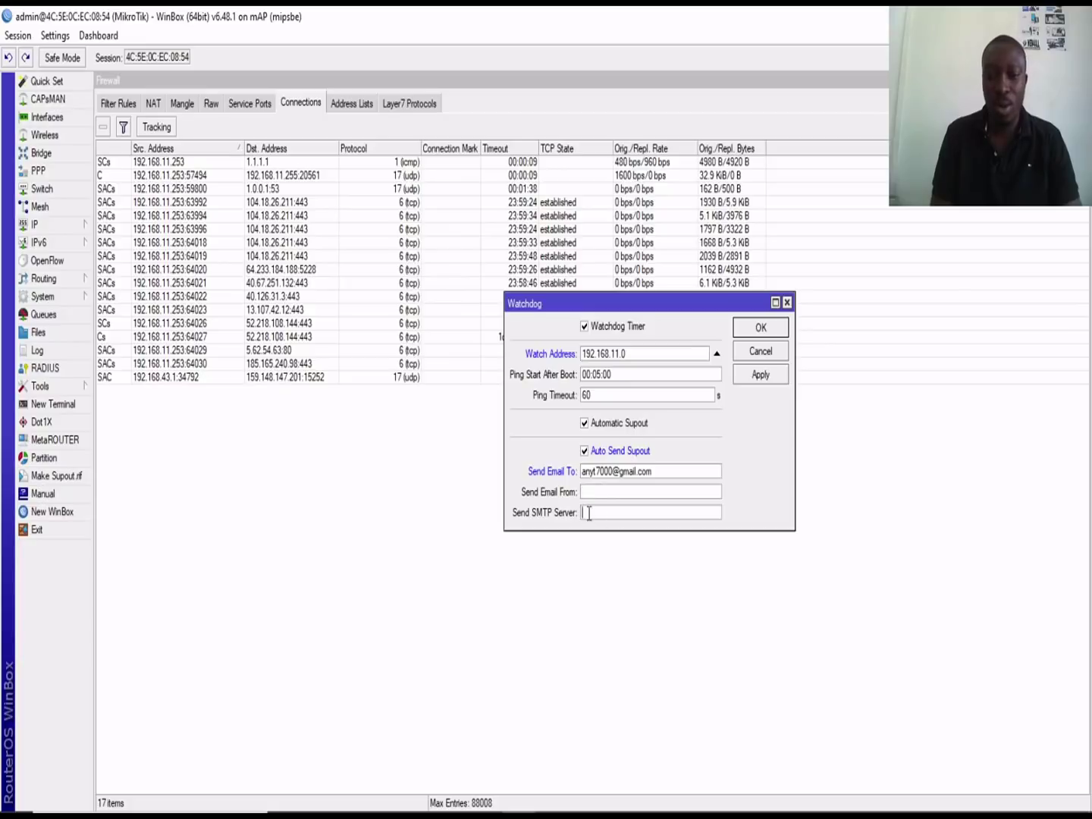
{"action": "left_click", "coordinate": [590, 493]}
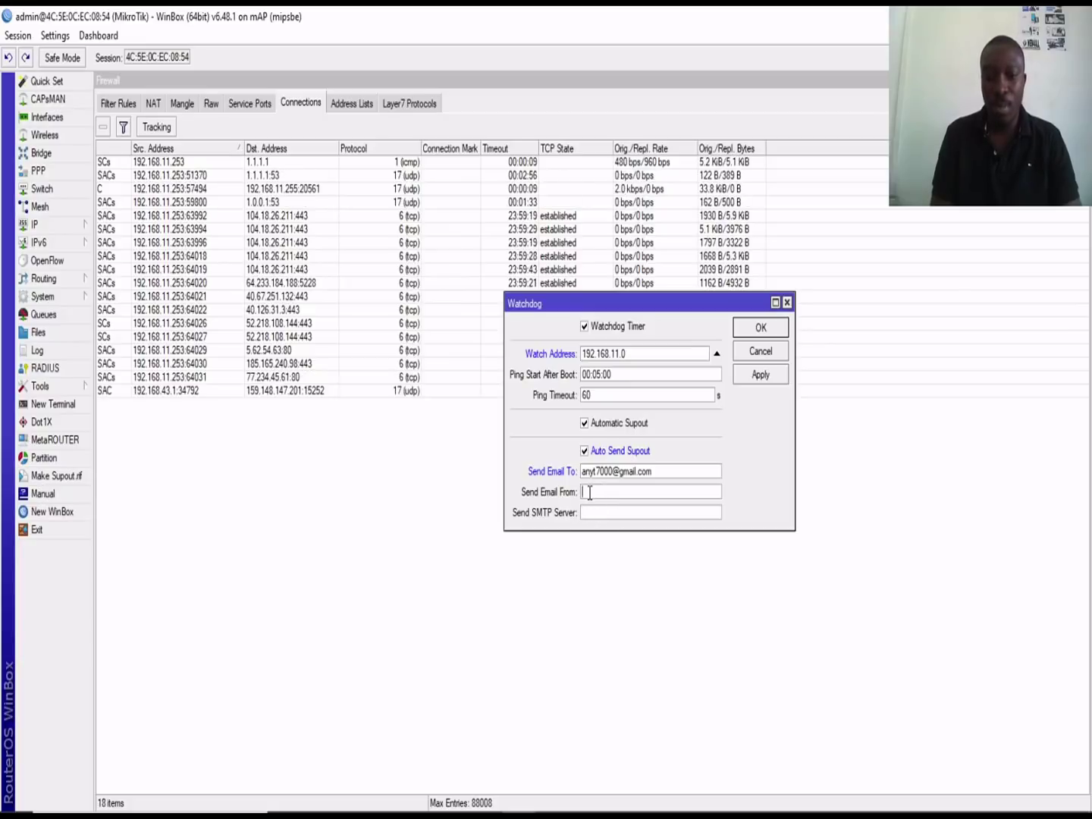